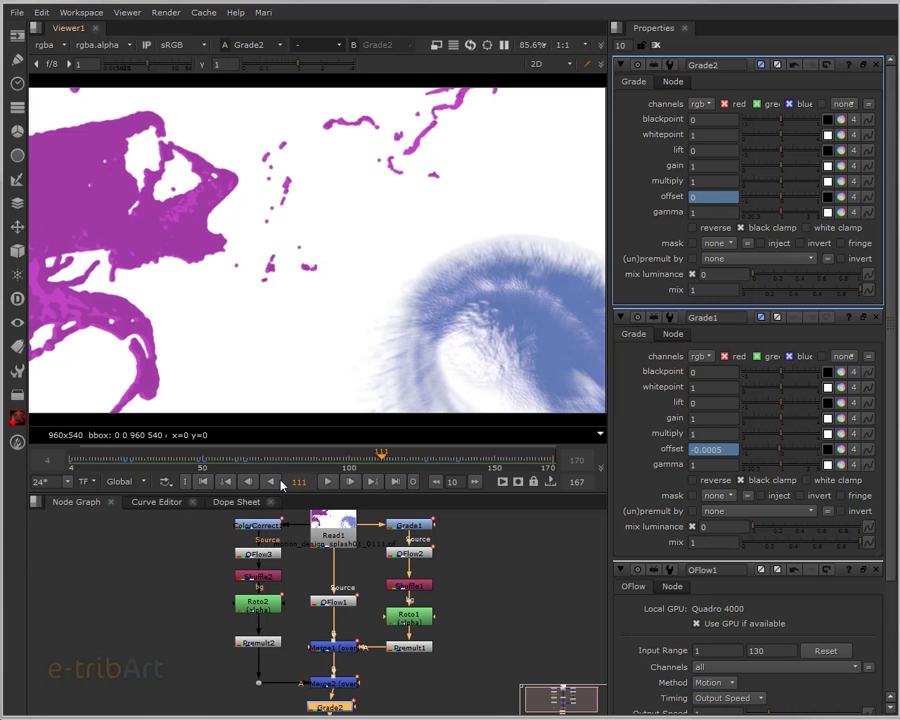
Play the composited splash animation in Nuke, then stop playback
click(327, 481)
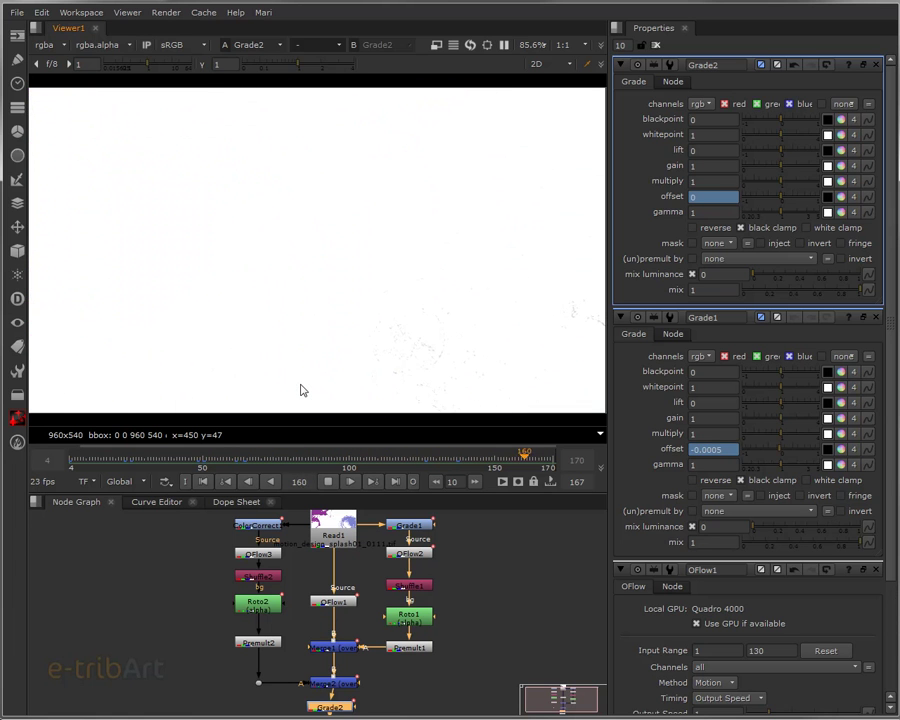
mouse_move(358, 590)
mouse_down()
mouse_move(362, 608)
mouse_move(360, 581)
mouse_up()
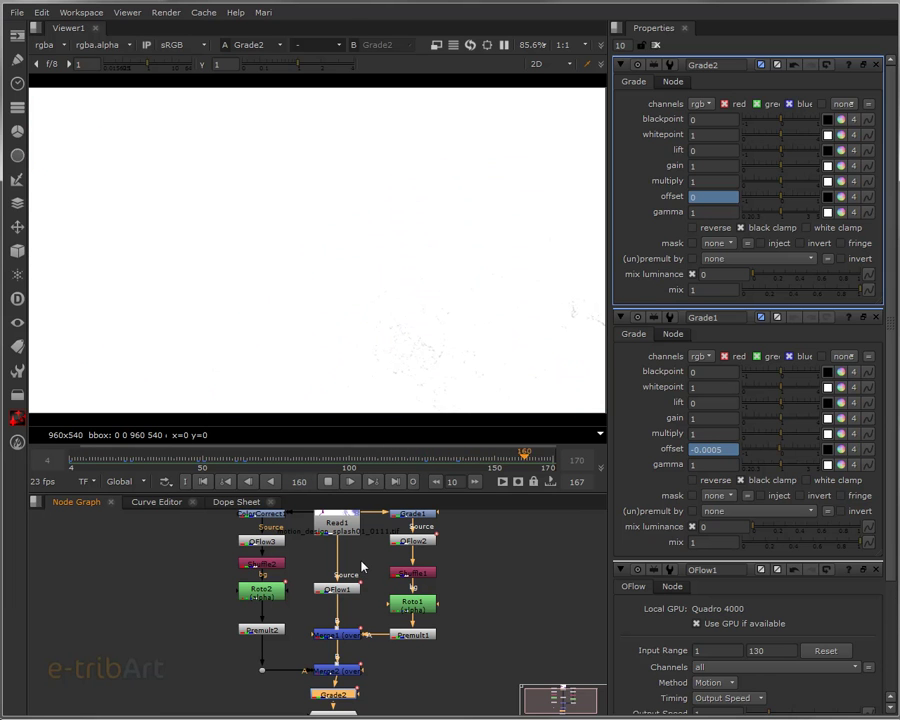
click(330, 482)
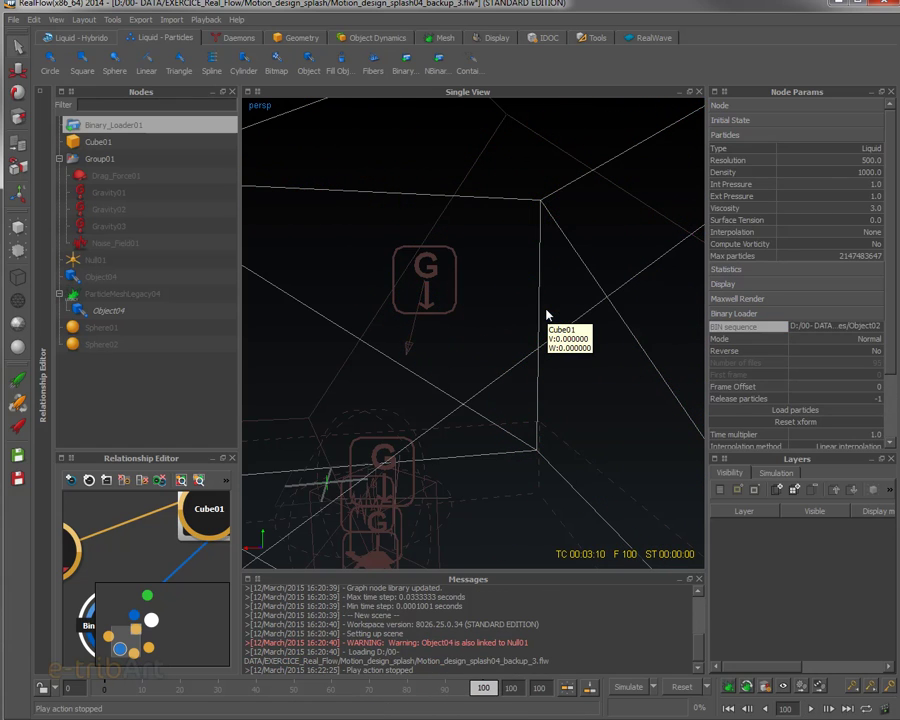
Rewind the RealFlow splash to frame 0 and play the cached fluid, restarting it once
click(731, 709)
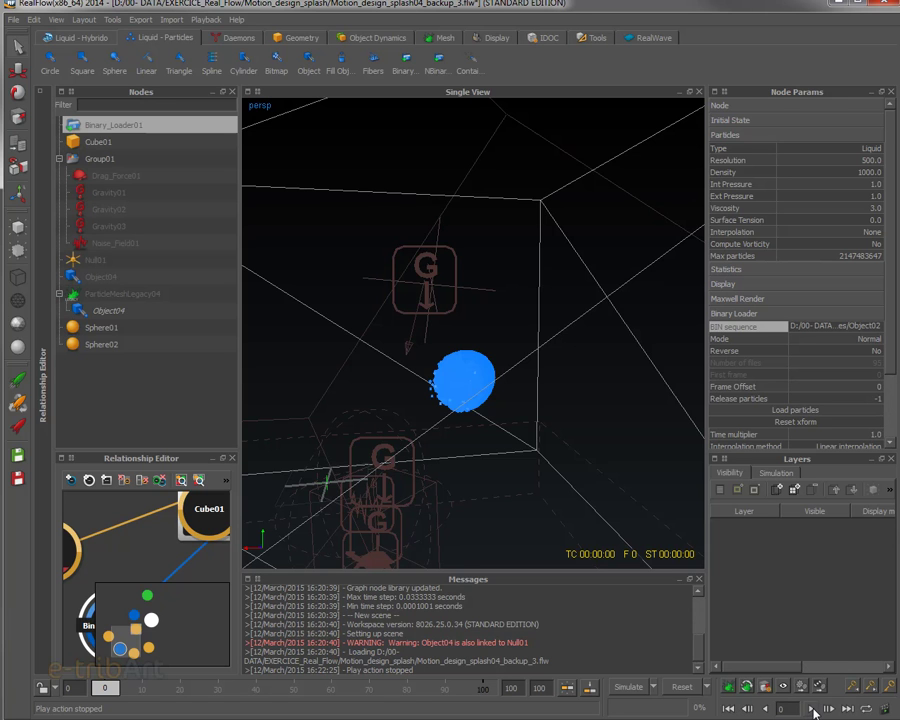
click(812, 709)
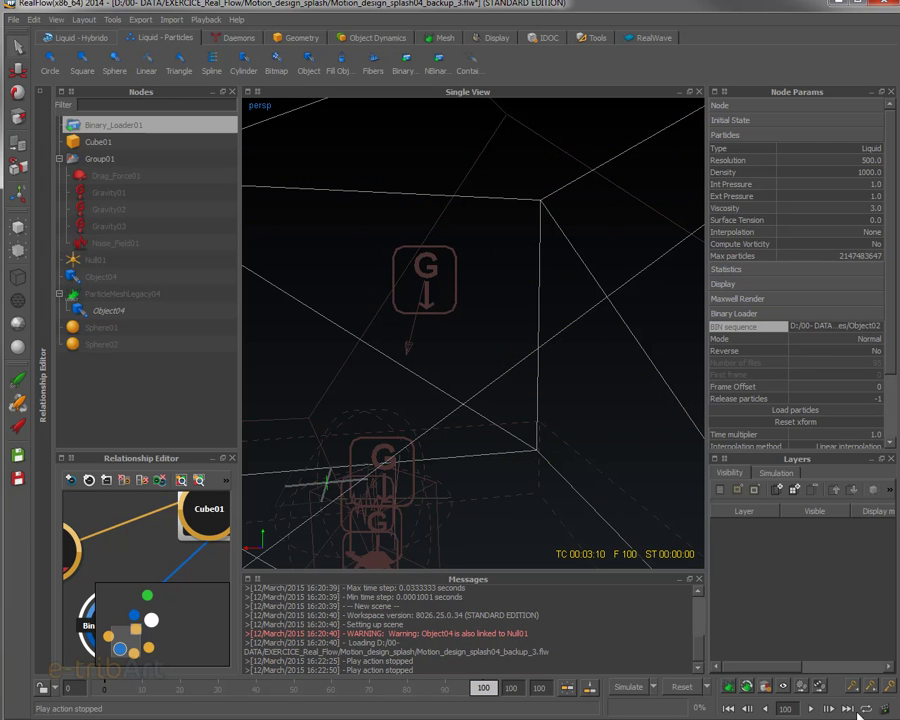
click(729, 710)
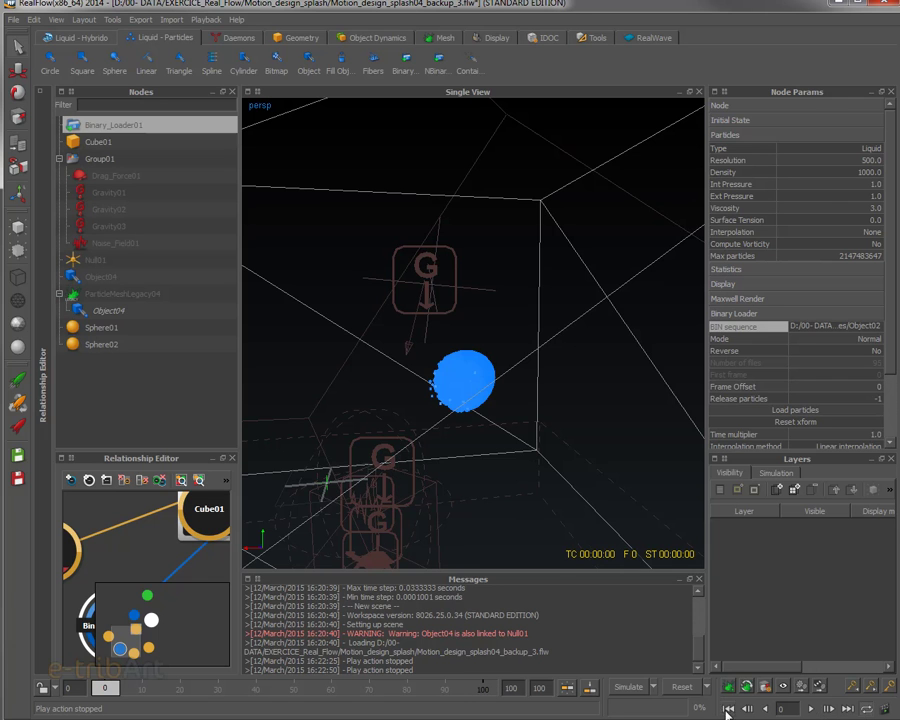
click(811, 710)
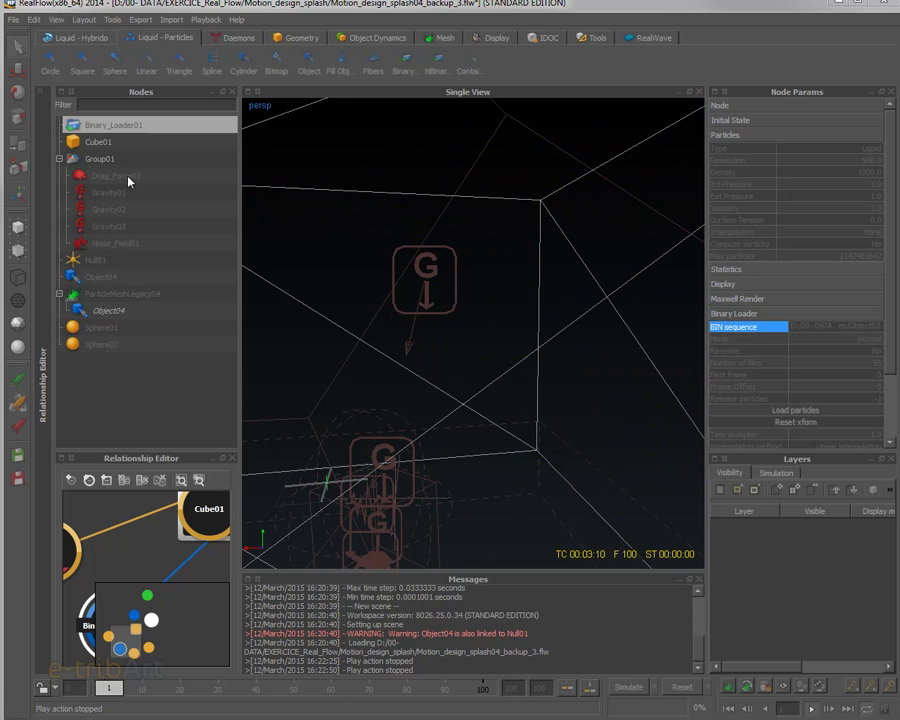
Orbit and zoom around the playing splash, then stop it at frame 52
mouse_move(484, 327)
mouse_down()
mouse_move(516, 338)
mouse_move(589, 331)
mouse_up()
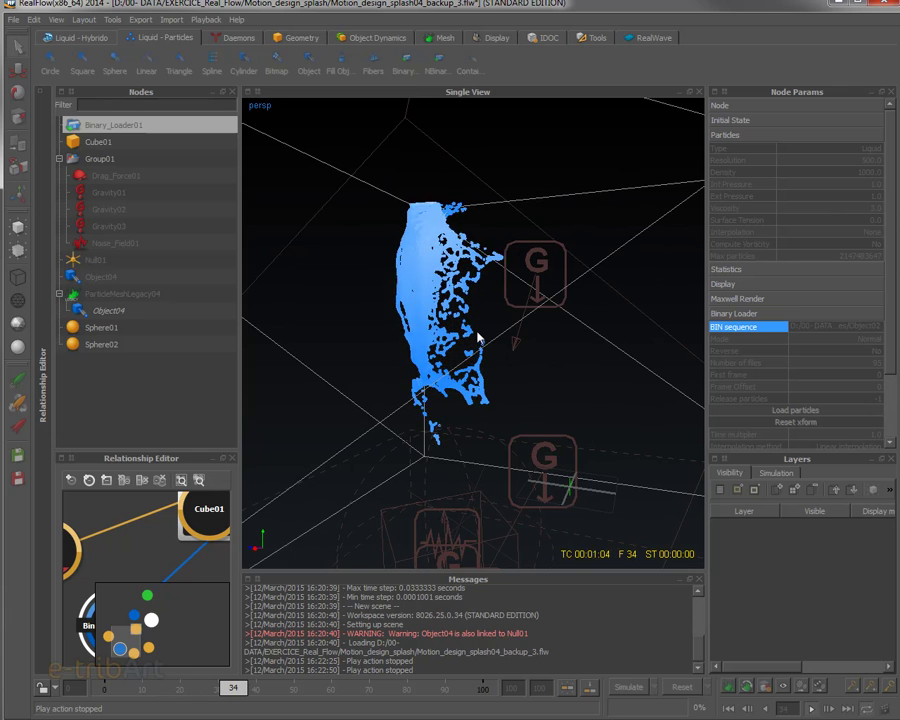
drag(474, 340, 459, 302)
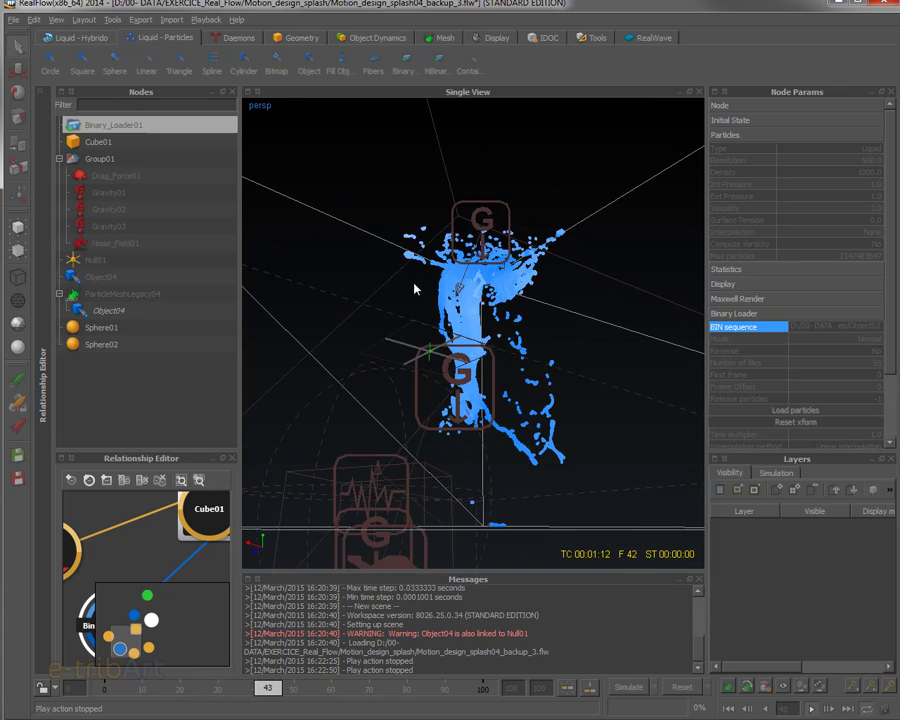
scroll(470, 301, up, 3)
drag(470, 301, 470, 336)
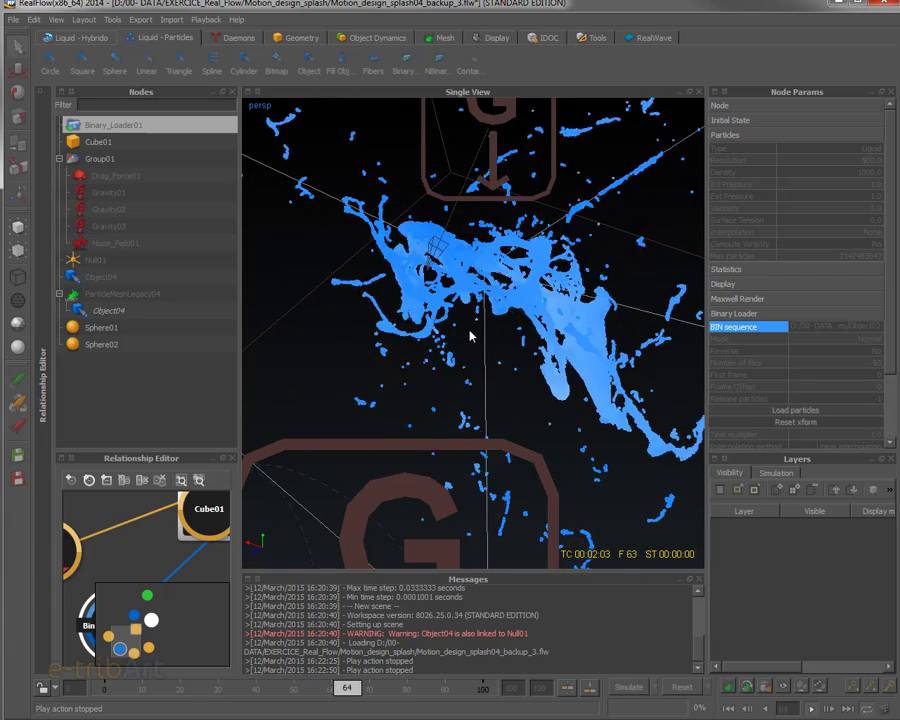
mouse_move(472, 344)
mouse_down()
mouse_move(462, 408)
mouse_move(425, 414)
mouse_move(533, 413)
mouse_up()
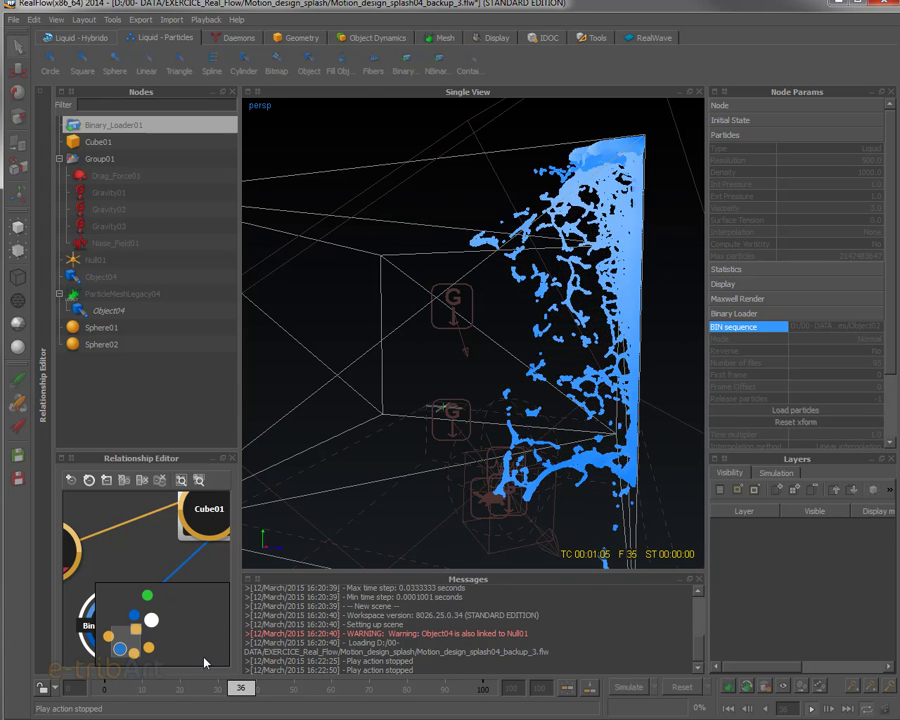
click(813, 709)
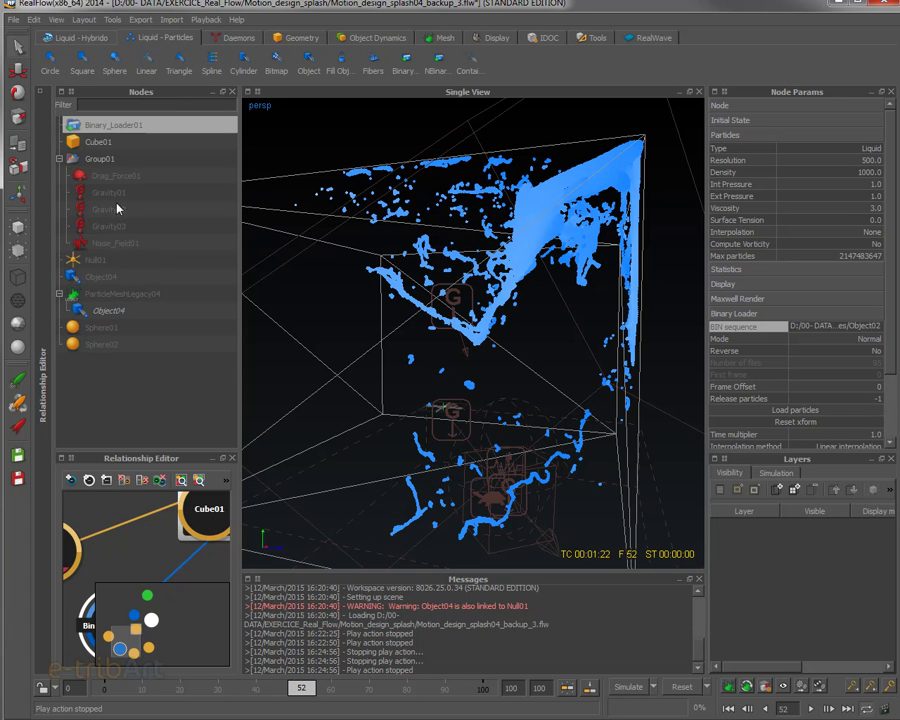
Review the Object04 emitter's Node Params, orbit the view, then select Binary_Loader01
click(108, 311)
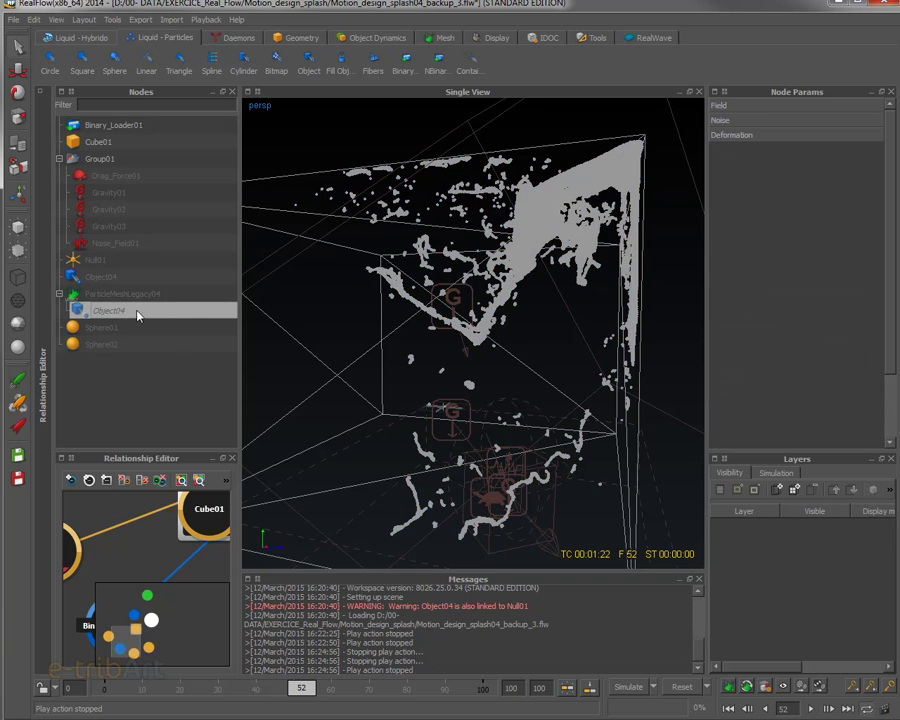
click(74, 282)
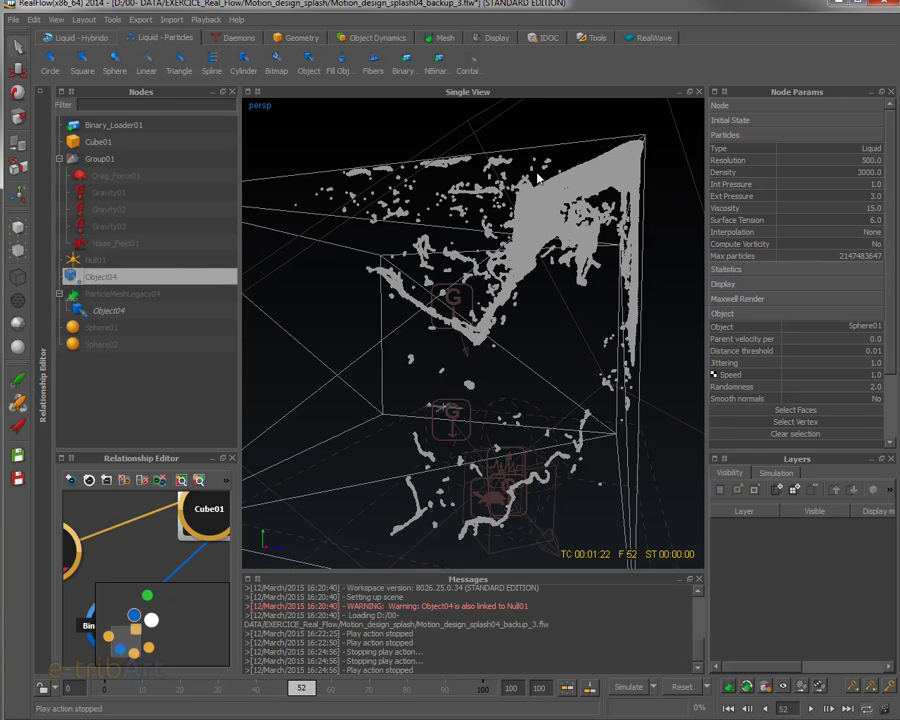
mouse_move(518, 268)
mouse_down()
mouse_move(708, 270)
mouse_move(695, 263)
mouse_move(652, 274)
mouse_up()
click(458, 236)
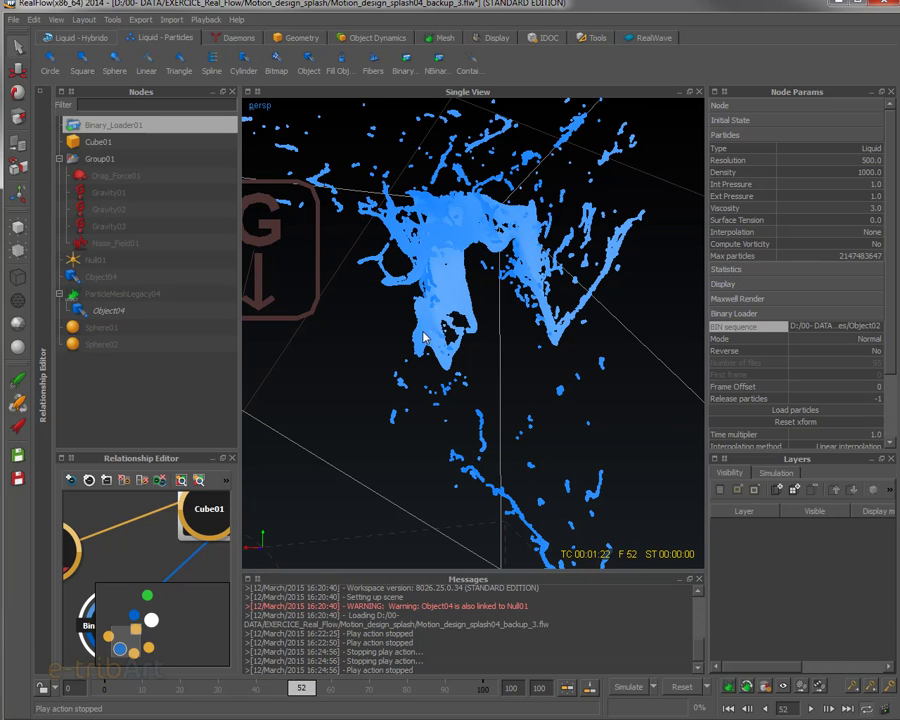
Scrub to frame 66 and orbit and zoom around the stretched fluid sheets
drag(290, 690, 366, 690)
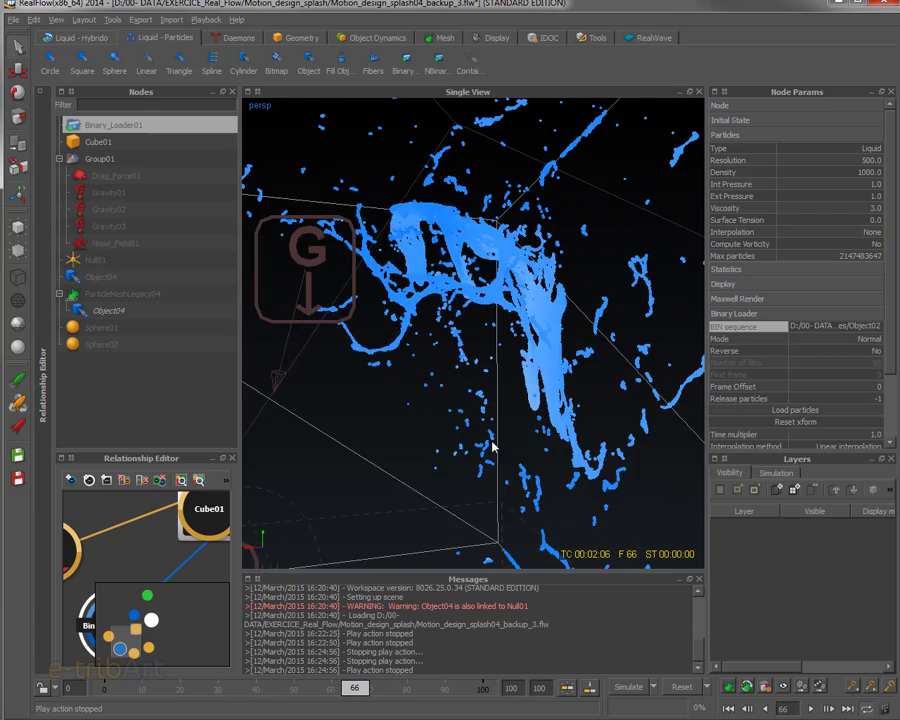
drag(482, 458, 363, 461)
mouse_move(447, 285)
mouse_down()
mouse_move(607, 187)
mouse_move(759, 195)
mouse_move(552, 295)
mouse_move(560, 258)
mouse_move(567, 322)
mouse_move(518, 322)
mouse_move(549, 323)
mouse_up()
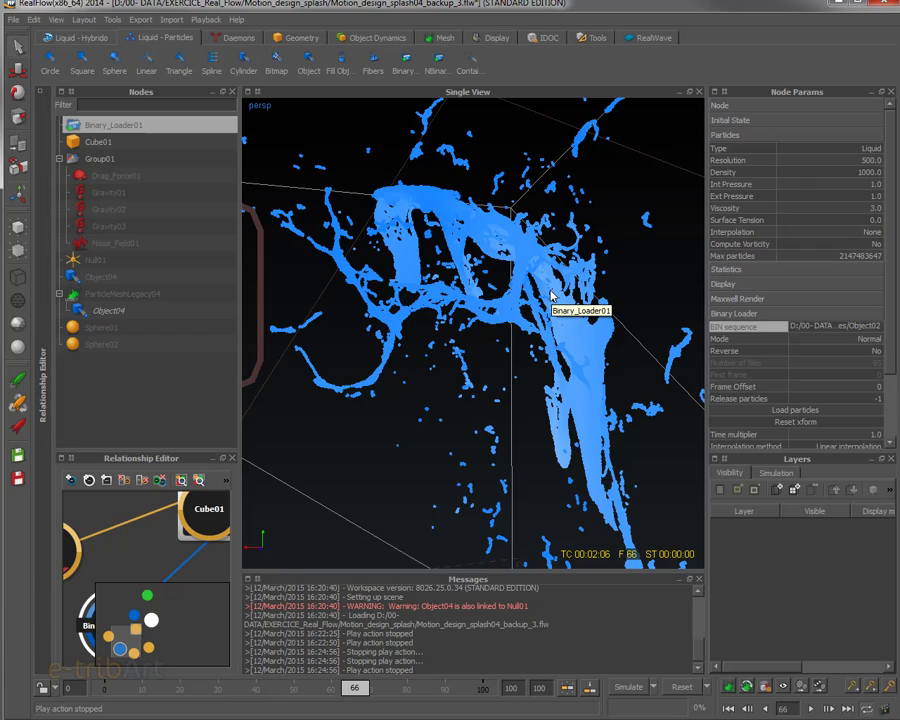
mouse_move(551, 300)
mouse_down()
mouse_move(531, 314)
mouse_move(564, 340)
mouse_up()
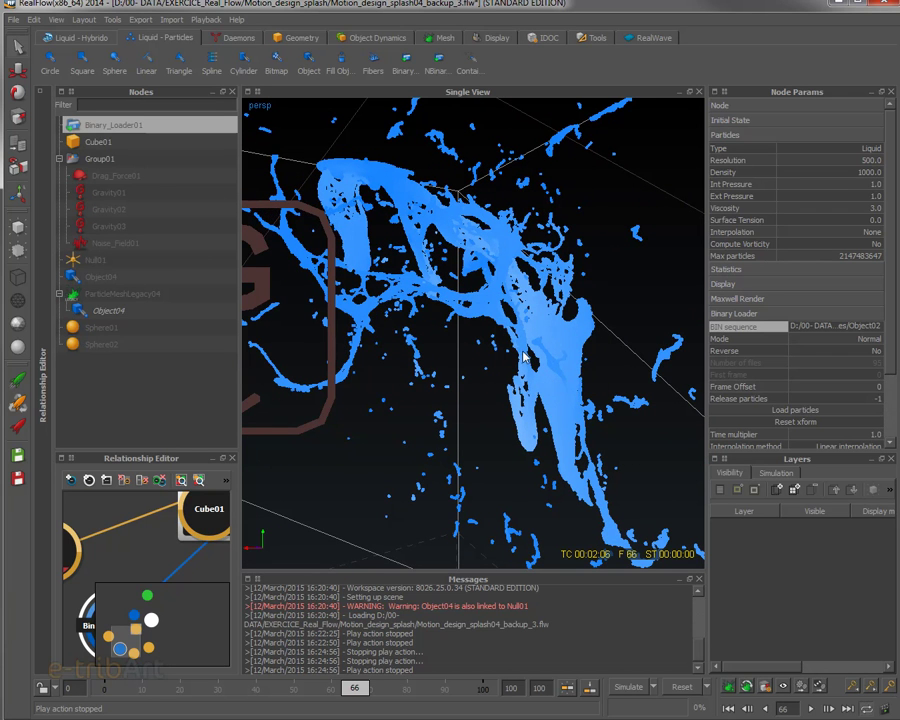
Check ParticleMeshLegacy04's metaball Mesh params, reselect Binary_Loader01, then tumble Maya's view at frame 65
click(137, 294)
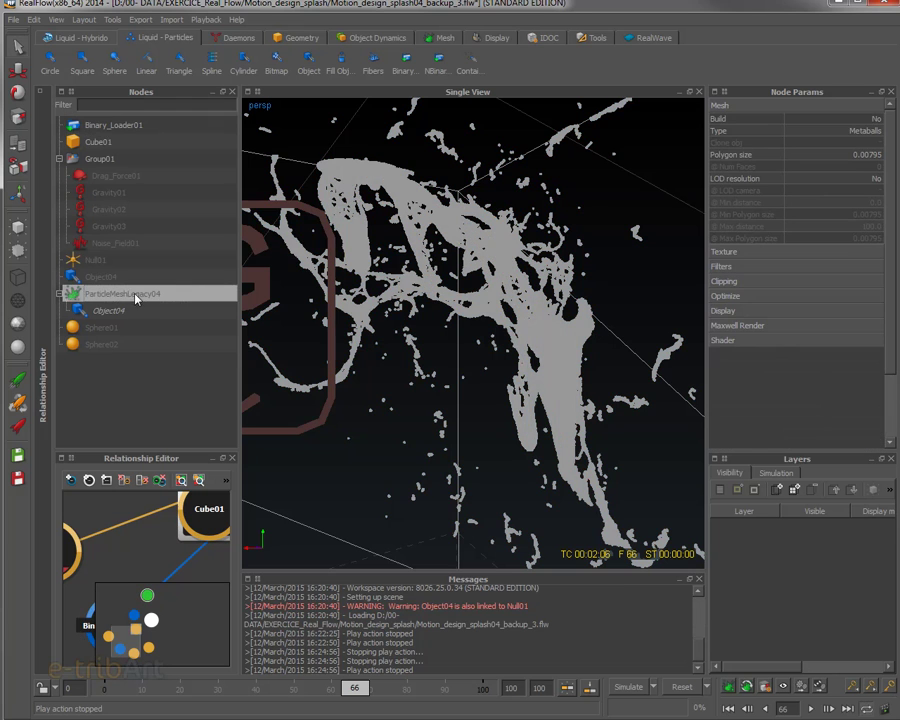
mouse_move(526, 325)
mouse_down()
mouse_move(500, 337)
mouse_move(400, 262)
mouse_up()
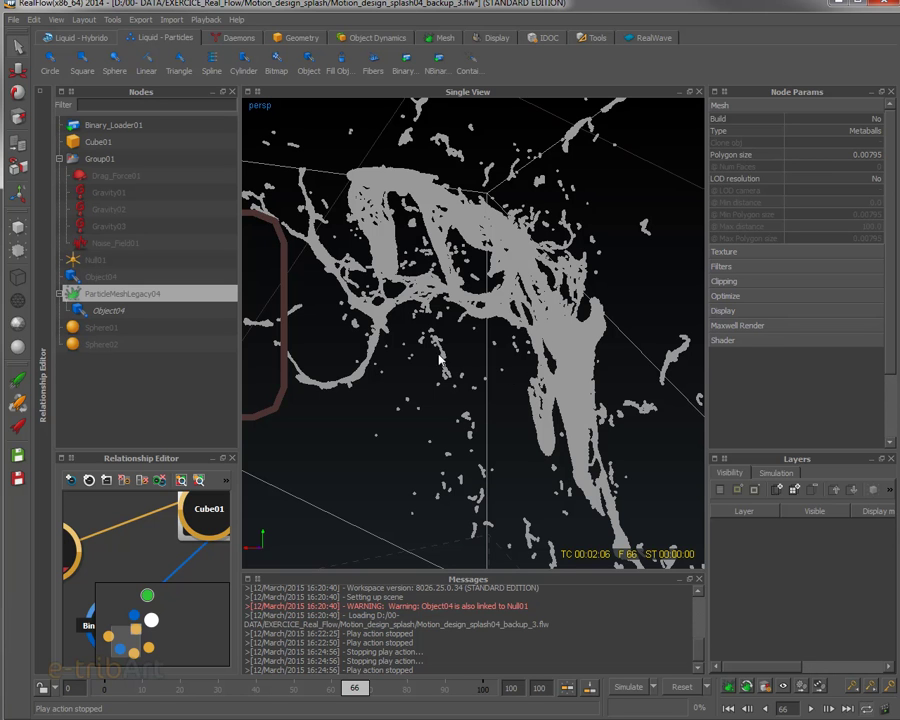
click(537, 305)
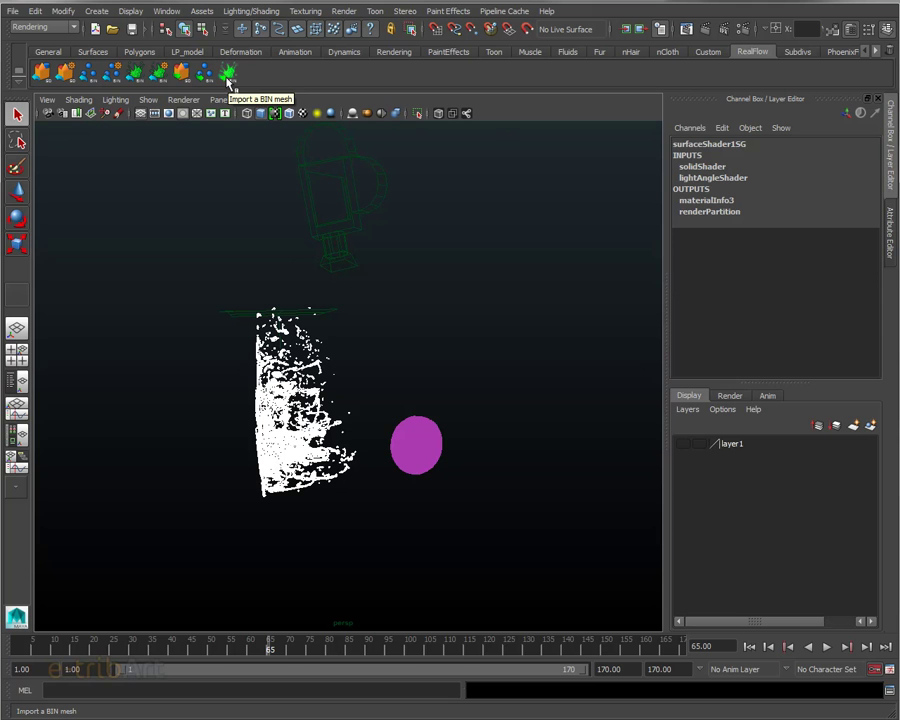
mouse_move(345, 383)
alt+mouse_down()
mouse_move(330, 420)
mouse_move(380, 400)
mouse_move(256, 593)
alt+mouse_up()
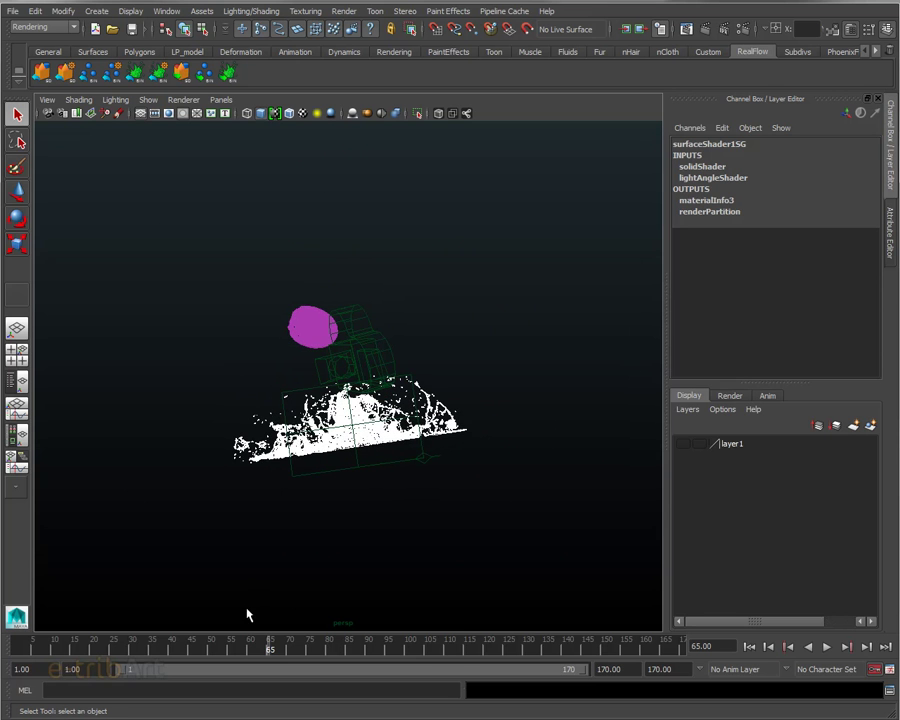
Scrub Maya's timeline from frame 79 to about 101 and orbit around the splash and sphere
drag(304, 650, 393, 650)
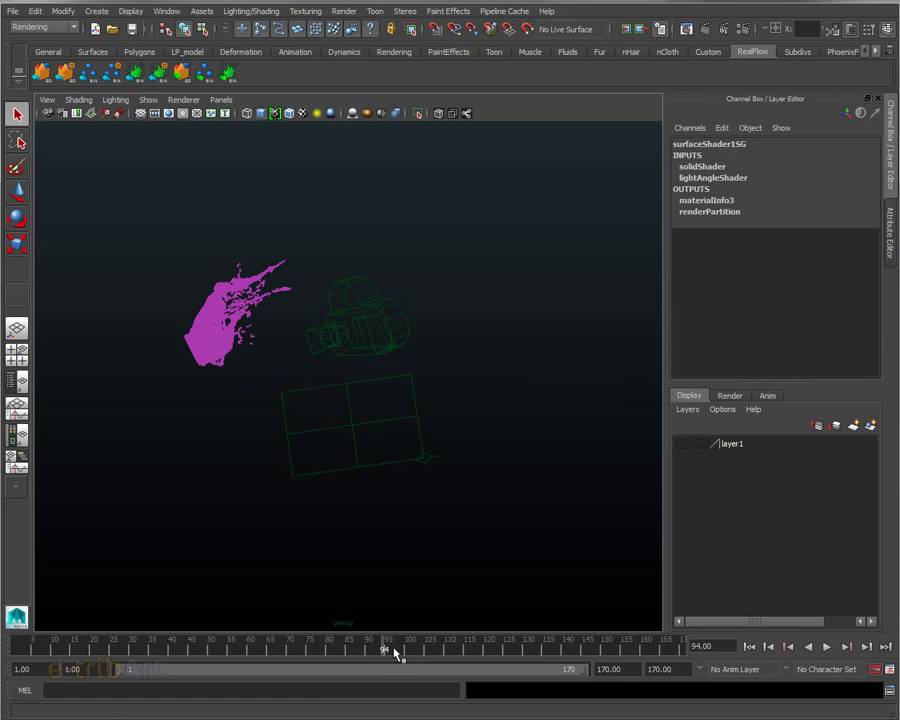
drag(410, 650, 418, 650)
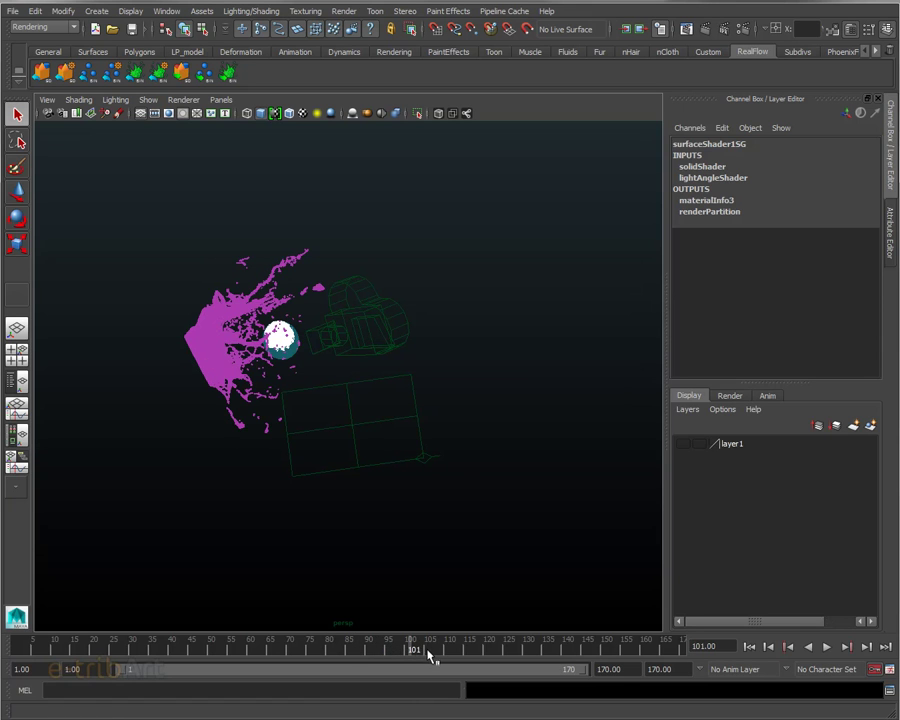
mouse_move(352, 444)
alt+mouse_down()
mouse_move(331, 448)
mouse_move(328, 524)
alt+mouse_up()
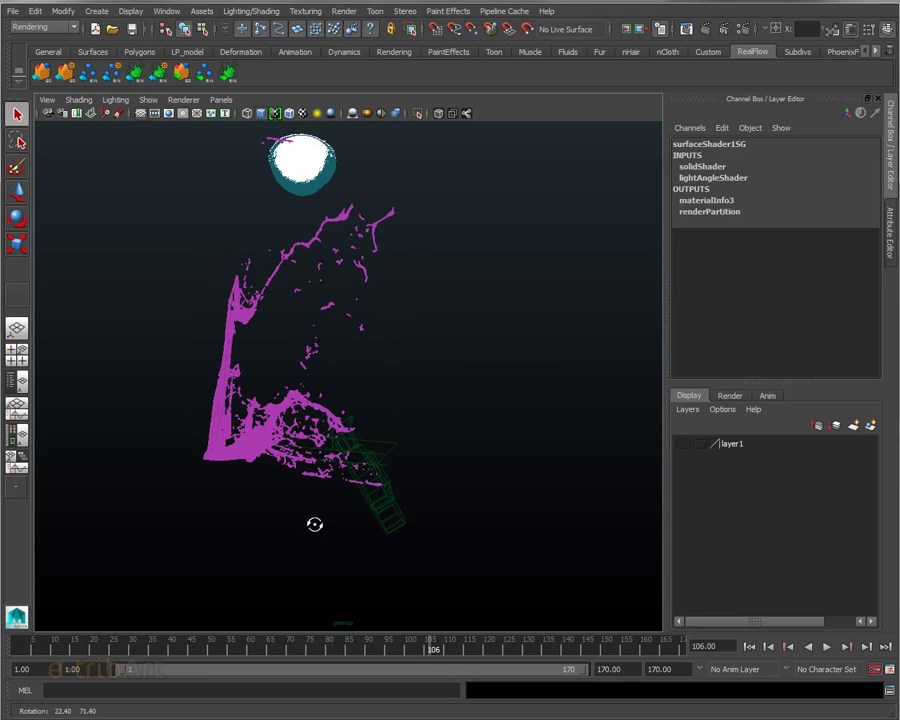
Select camera1 to show its keys, jump to frame 114 and orbit the splash
click(396, 530)
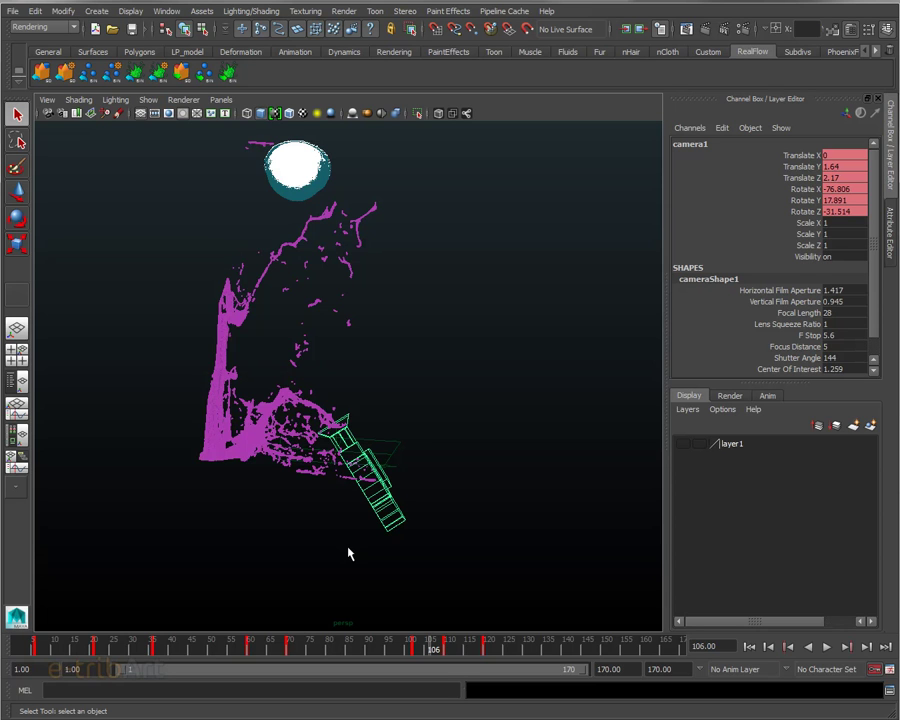
click(463, 650)
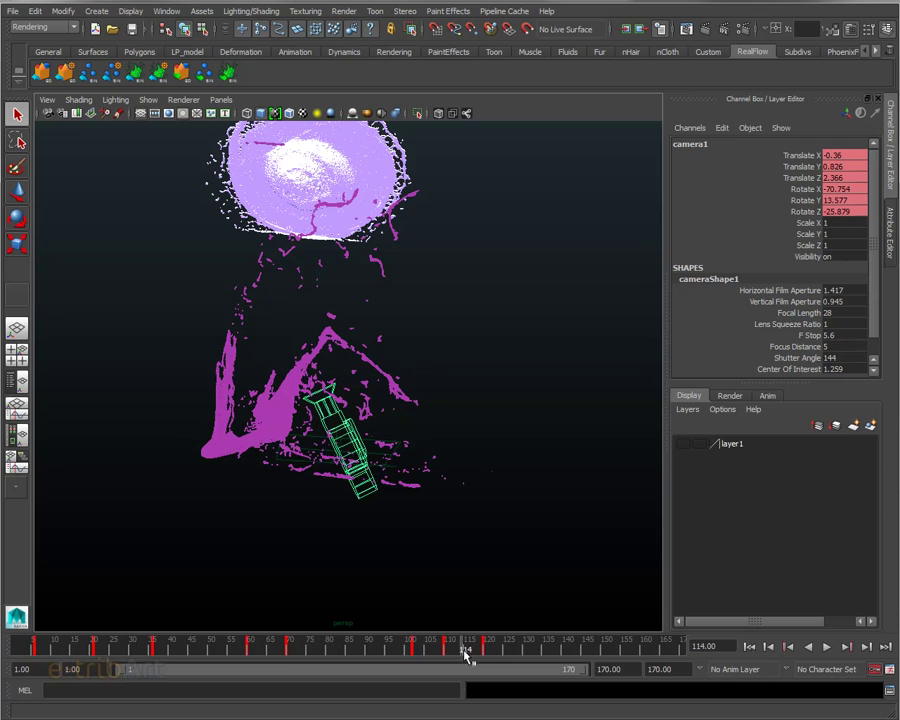
mouse_move(396, 557)
alt+mouse_down()
mouse_move(345, 500)
mouse_move(449, 490)
mouse_move(449, 476)
mouse_move(448, 492)
alt+mouse_up()
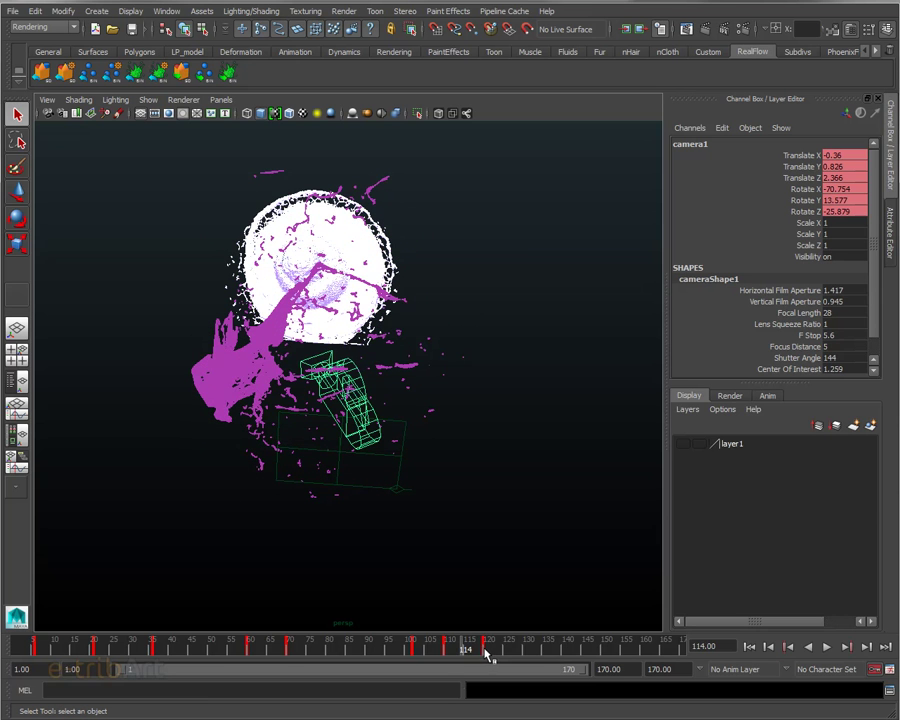
Step through frames 120, 27, 39, 47, 70 and 64 to review the camera animation
click(487, 648)
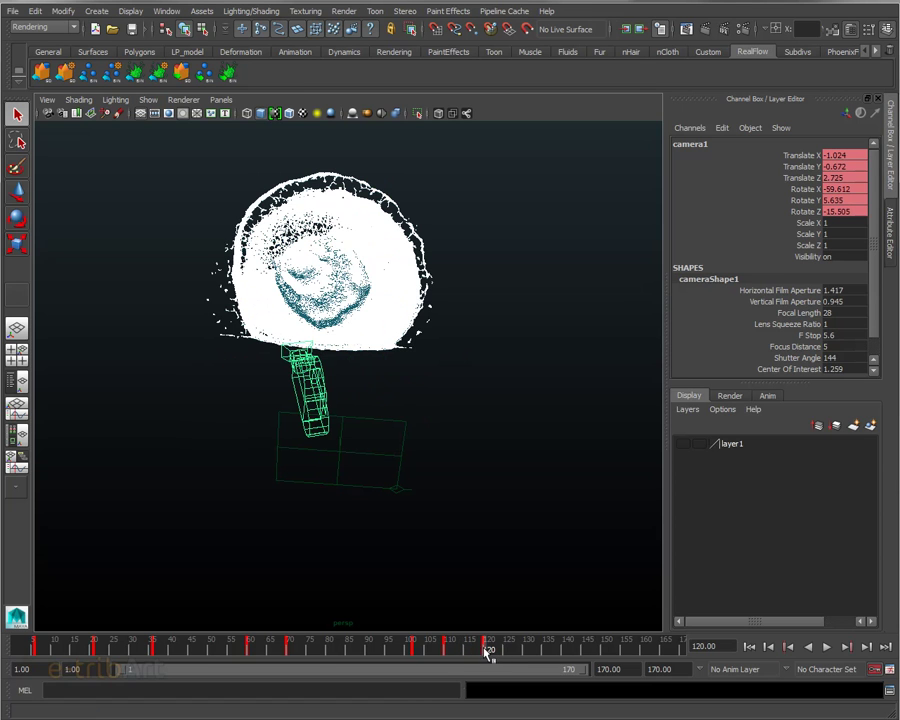
click(120, 648)
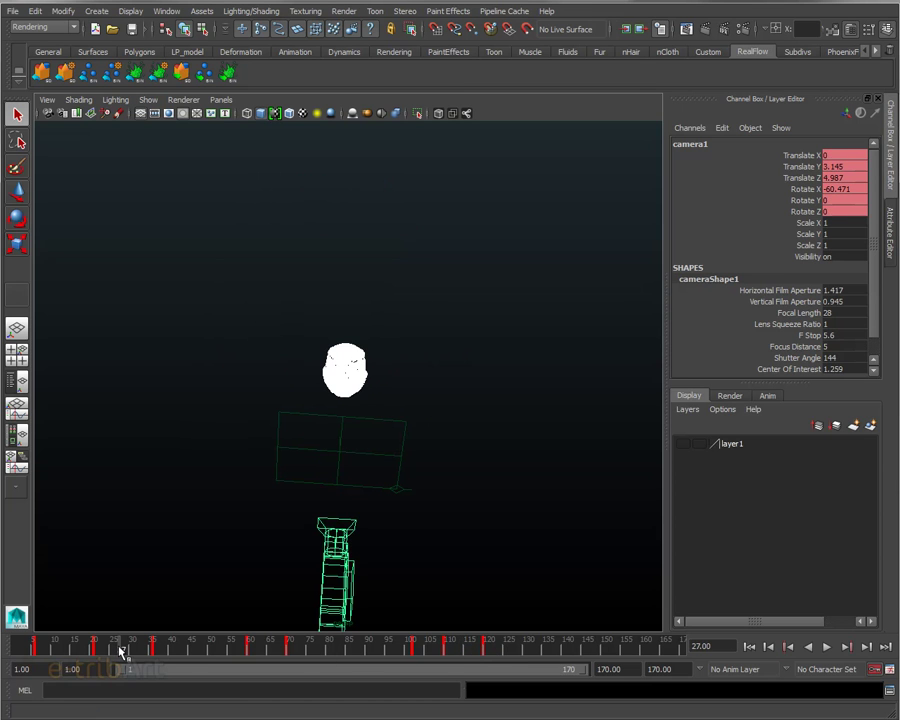
click(168, 649)
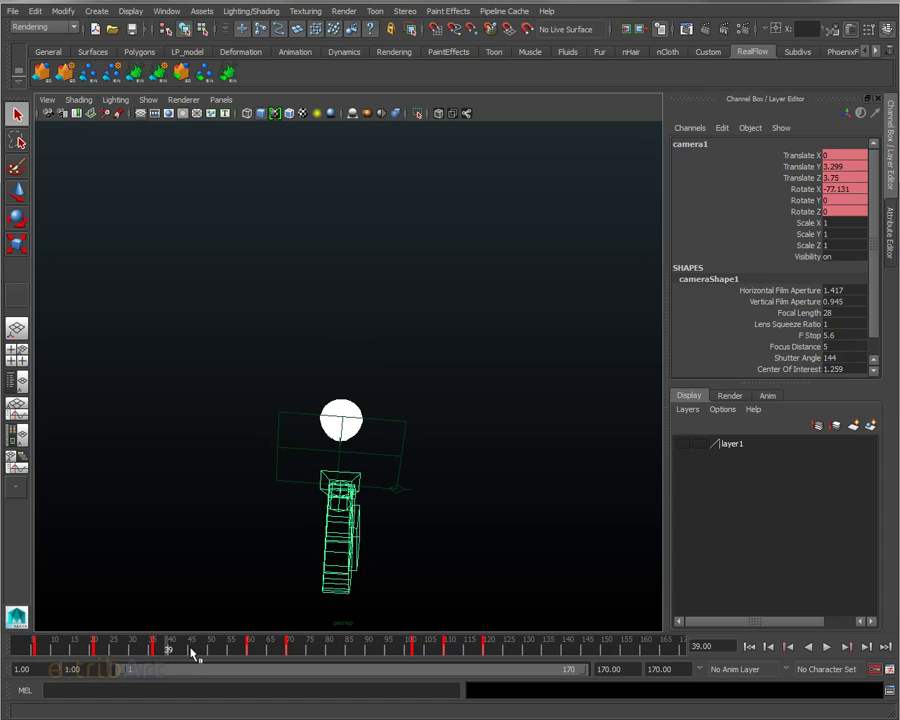
click(199, 649)
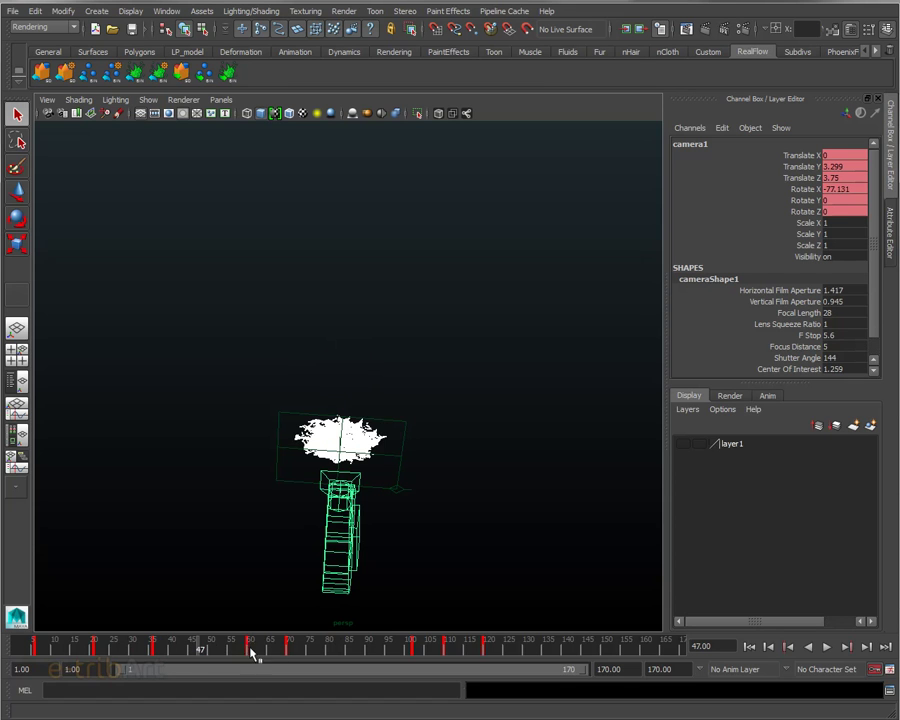
click(289, 649)
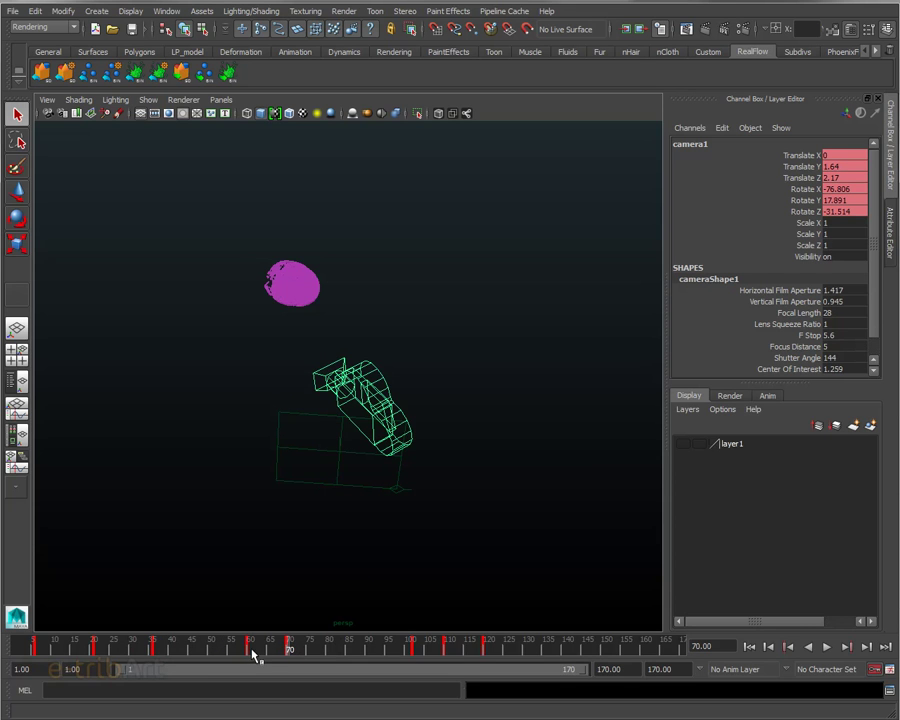
click(265, 649)
mouse_move(380, 552)
alt+mouse_down()
mouse_move(334, 523)
mouse_move(372, 540)
alt+mouse_up()
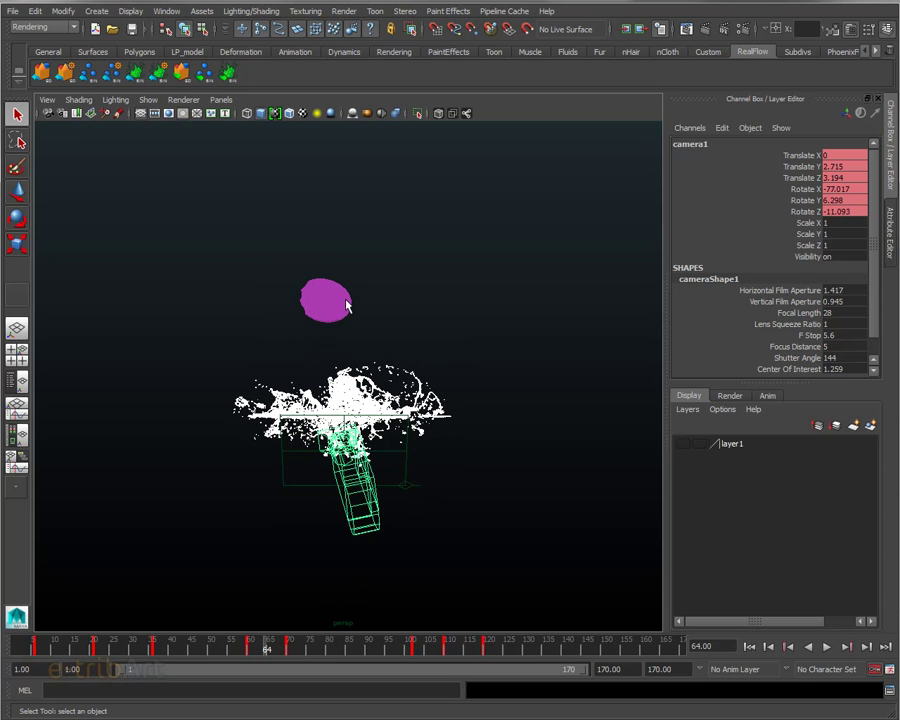
Scrub the splash through frame 80 and orbit around the particle sphere and camera
drag(275, 650, 486, 651)
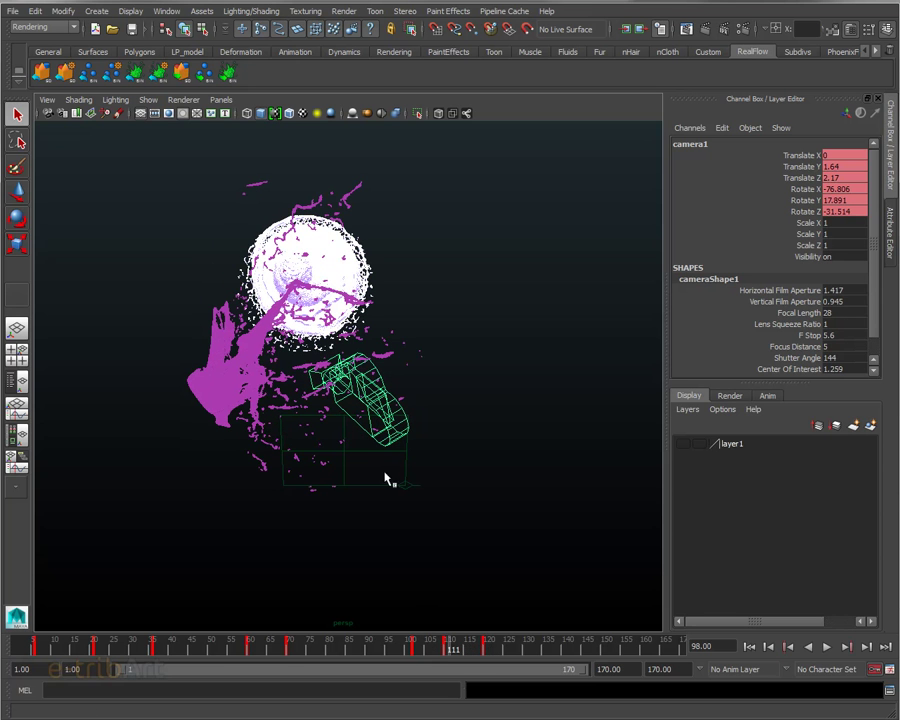
mouse_move(380, 502)
alt+mouse_down()
mouse_move(396, 478)
mouse_move(409, 489)
alt+mouse_up()
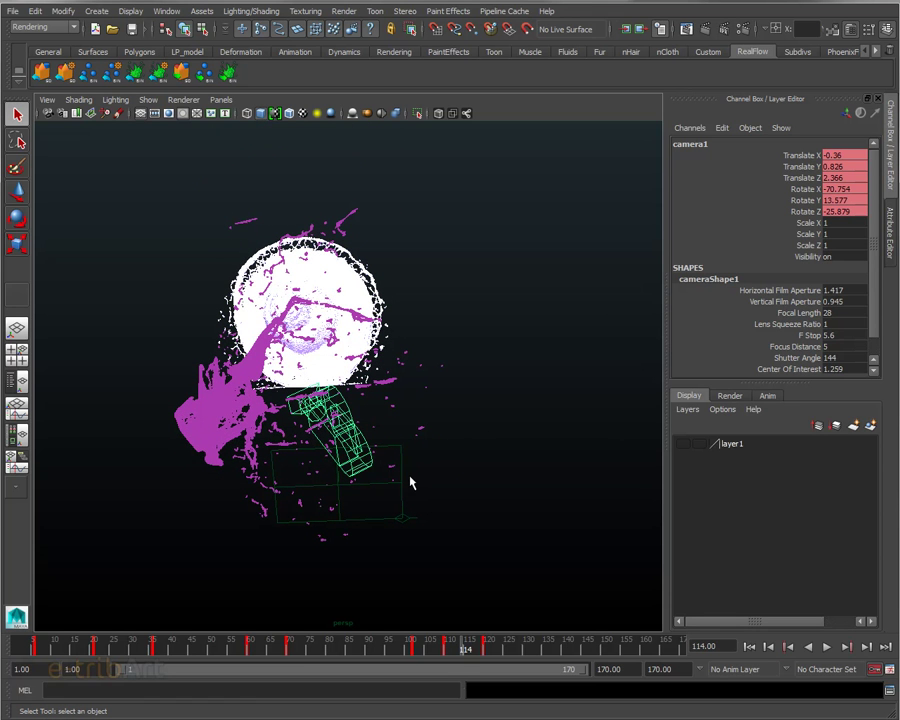
mouse_move(436, 507)
alt+mouse_down()
mouse_move(474, 500)
mouse_move(464, 487)
alt+mouse_up()
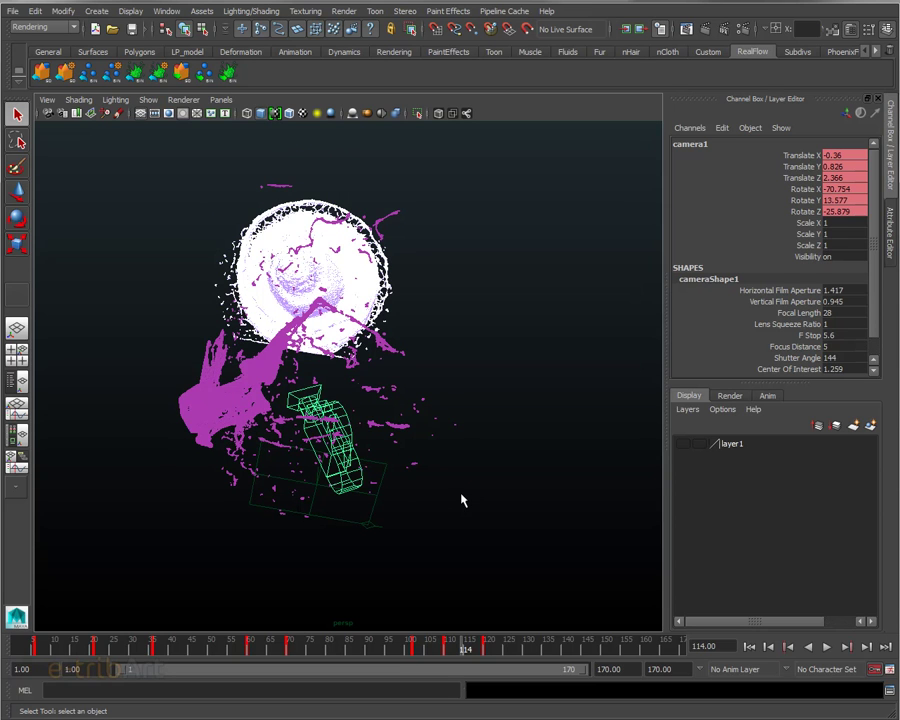
mouse_move(402, 468)
alt+mouse_down()
mouse_move(419, 481)
mouse_move(371, 498)
mouse_move(363, 478)
mouse_move(372, 496)
alt+mouse_up()
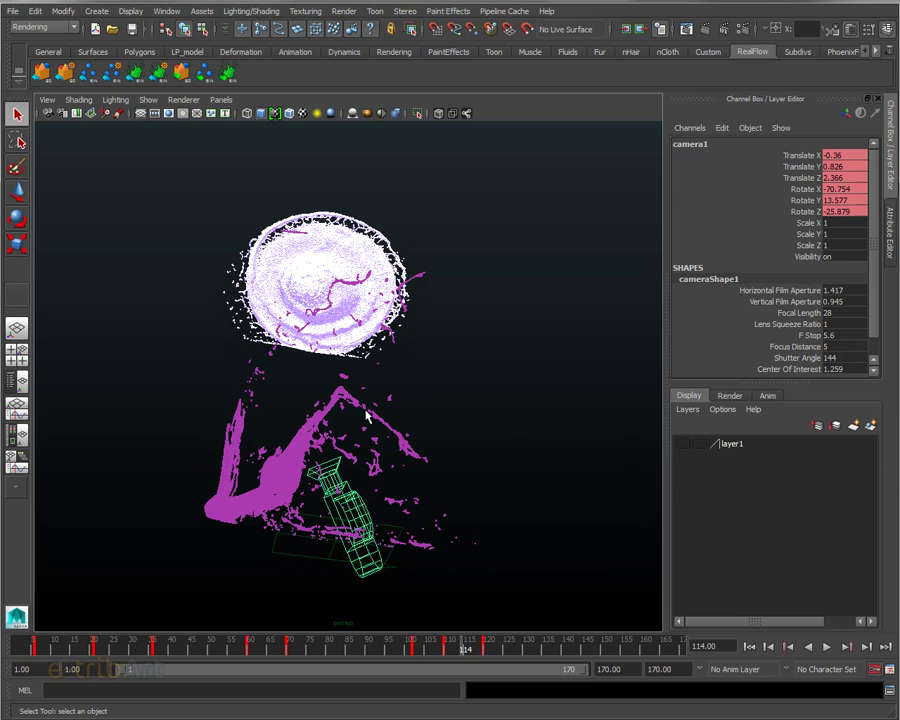
Show the Toon shelf, then review the solidShader and lightAngle network in Hypershade and close it
click(495, 53)
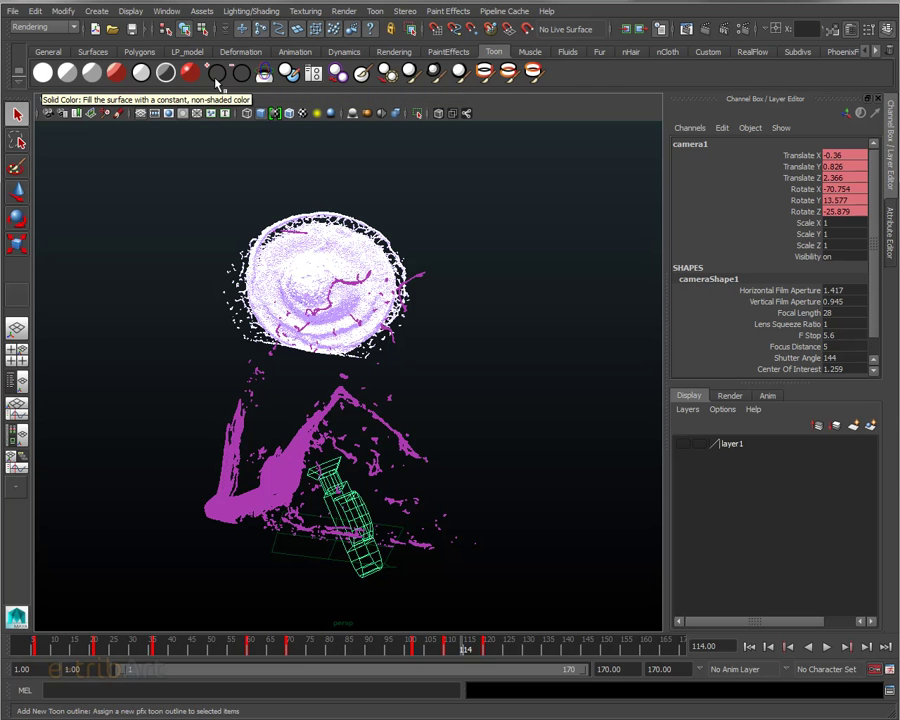
mouse_move(345, 485)
alt+mouse_down()
mouse_move(402, 458)
mouse_move(433, 497)
mouse_move(396, 506)
mouse_move(370, 320)
mouse_move(390, 325)
alt+mouse_up()
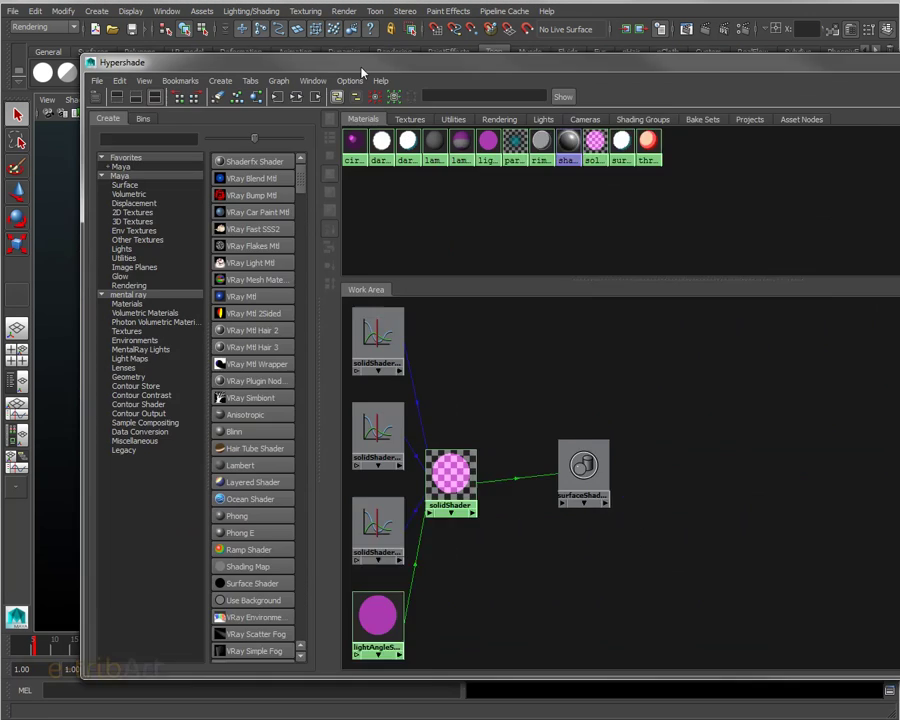
drag(253, 56, 324, 38)
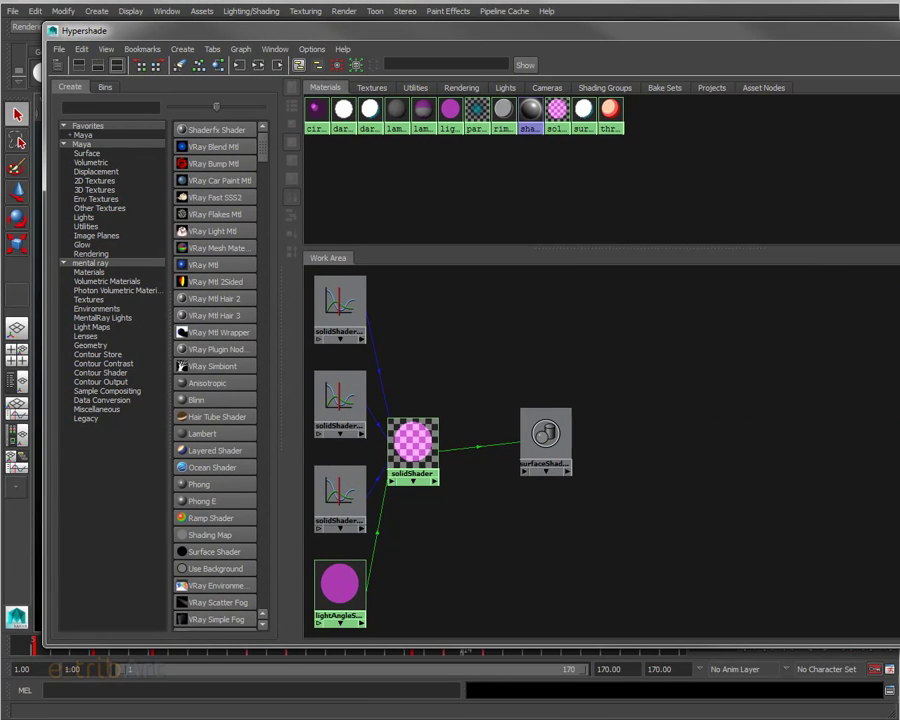
drag(898, 305, 838, 305)
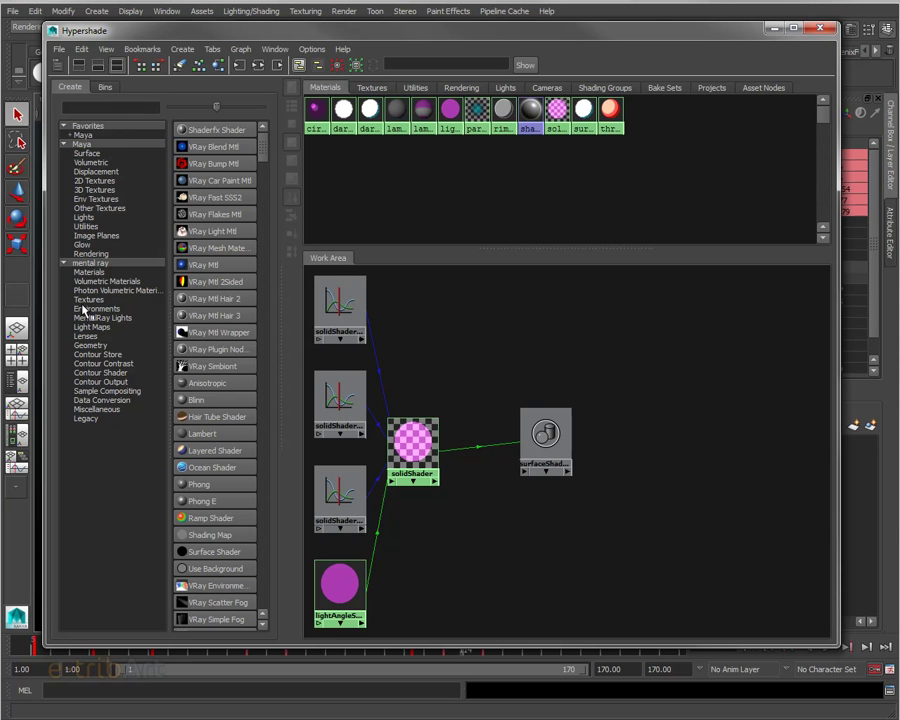
drag(145, 35, 174, 45)
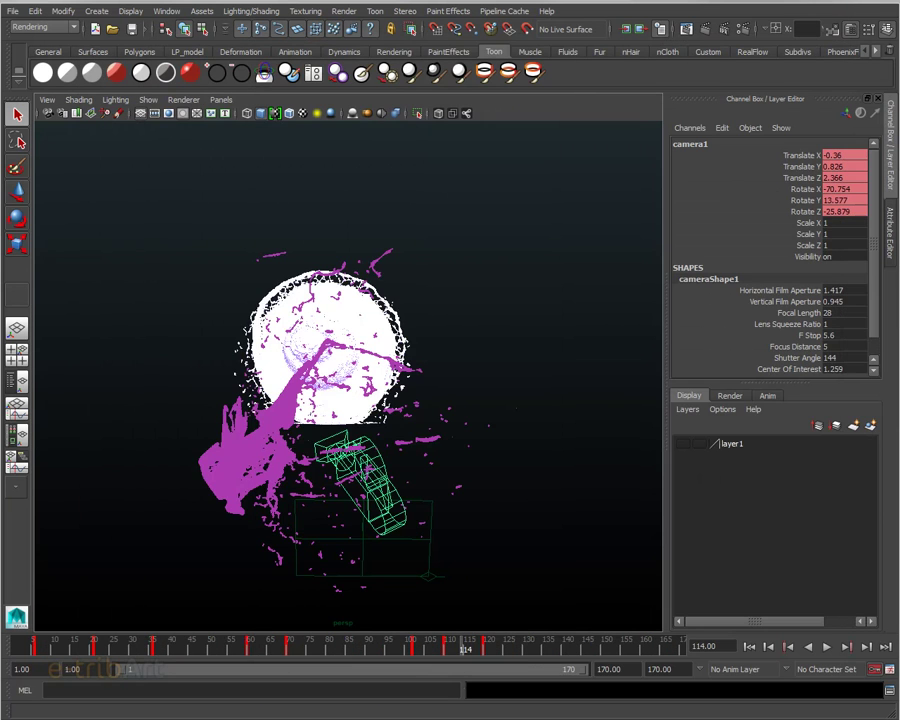
mouse_move(402, 522)
alt+mouse_down()
mouse_move(510, 519)
mouse_move(369, 490)
mouse_move(373, 500)
alt+mouse_up()
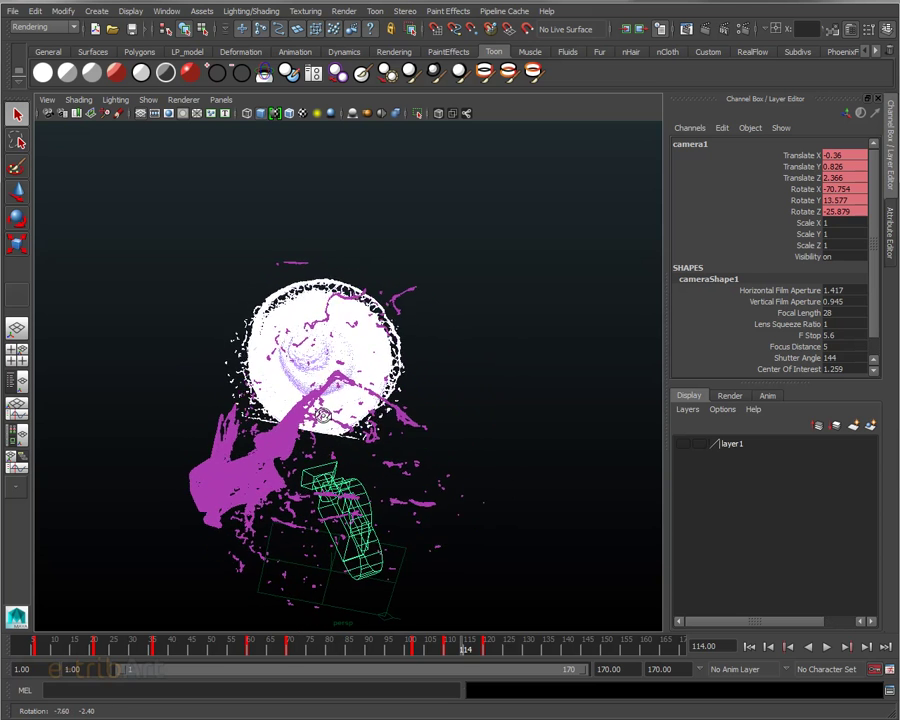
alt+drag(373, 500, 380, 492)
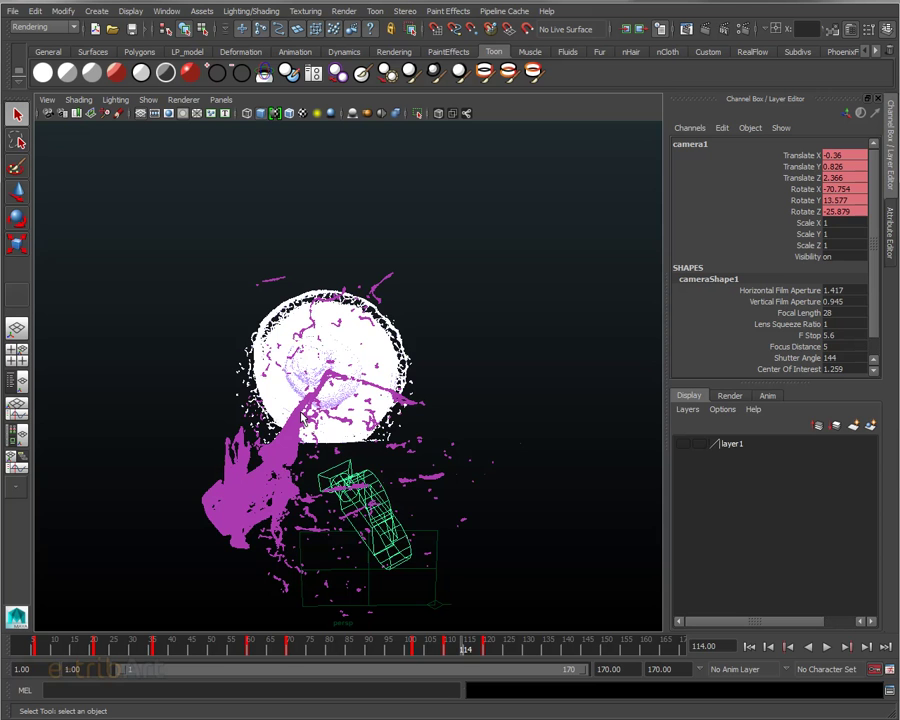
alt+drag(402, 418, 400, 429)
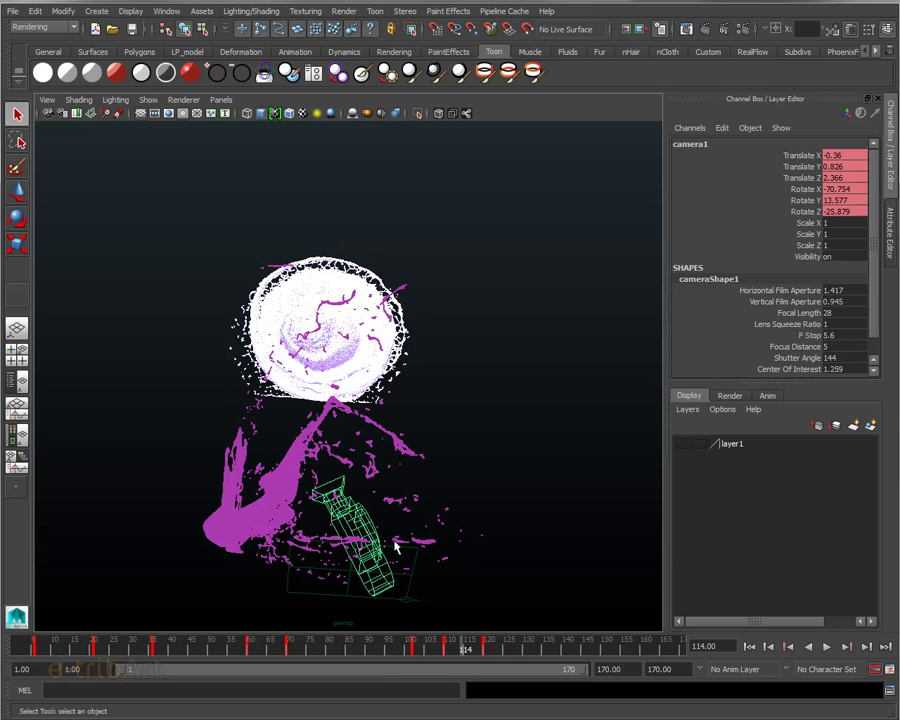
mouse_move(306, 400)
alt+mouse_down()
mouse_move(346, 528)
mouse_move(412, 513)
mouse_move(415, 521)
alt+mouse_up()
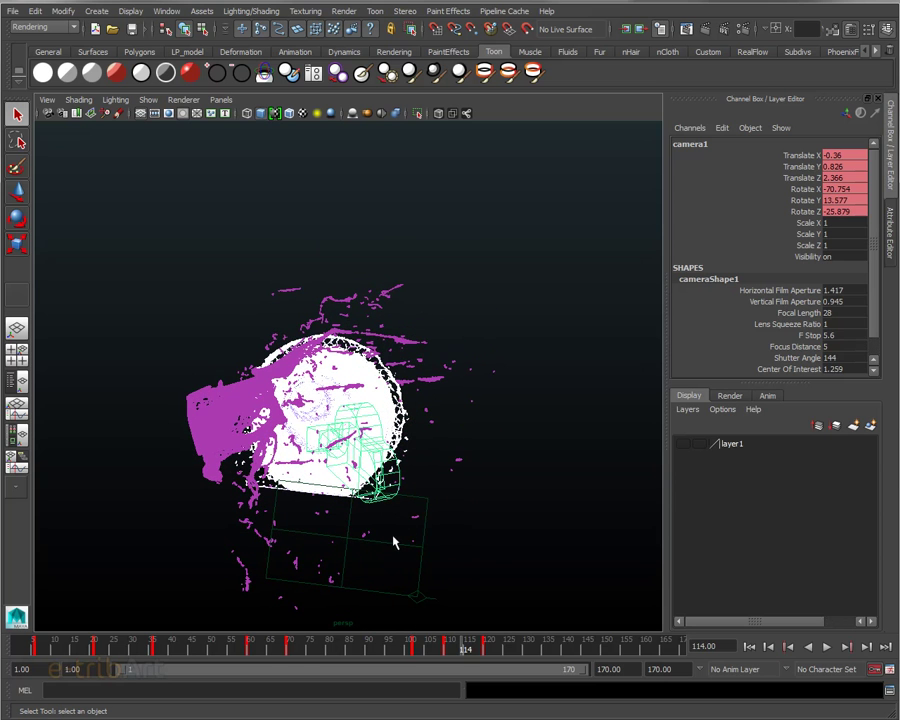
alt+drag(412, 503, 414, 511)
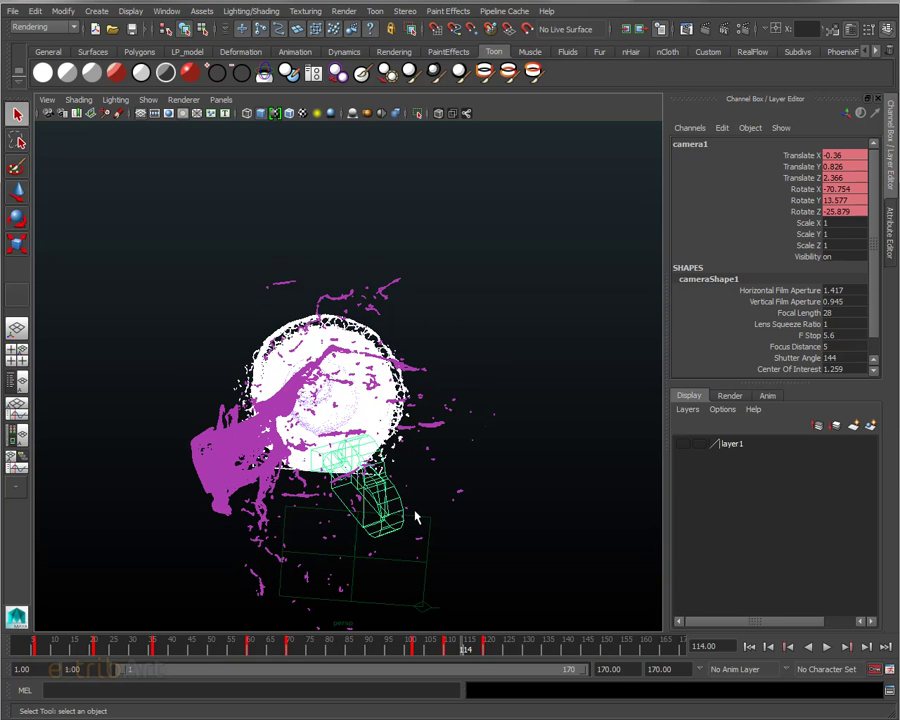
alt+drag(390, 465, 374, 456)
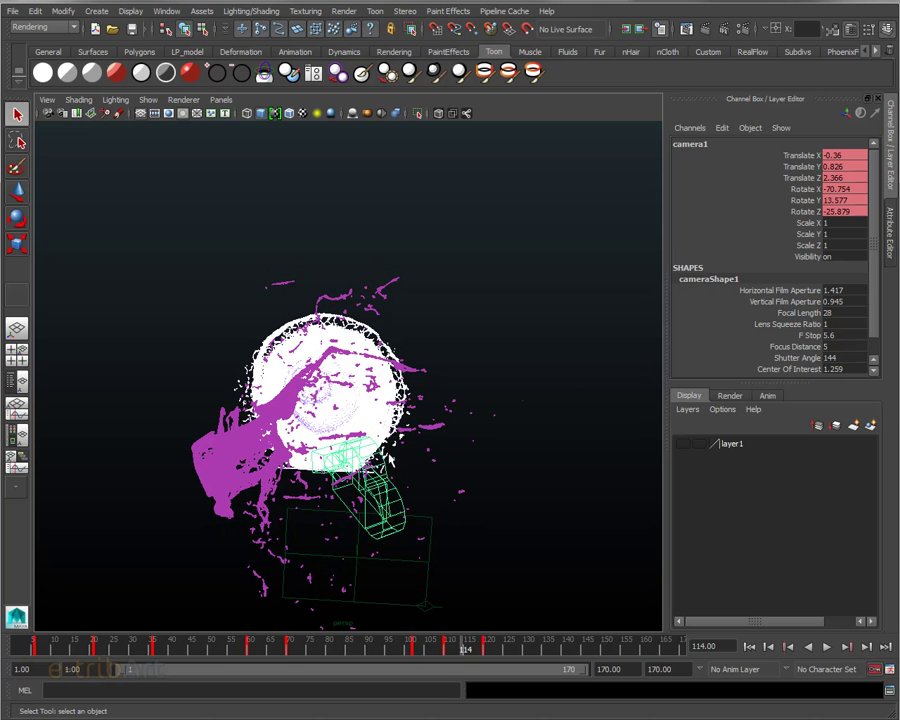
click(219, 100)
Look through camera1 at 960x540 and review frames 91, 110, 128, 109 and 94
mouse_move(258, 113)
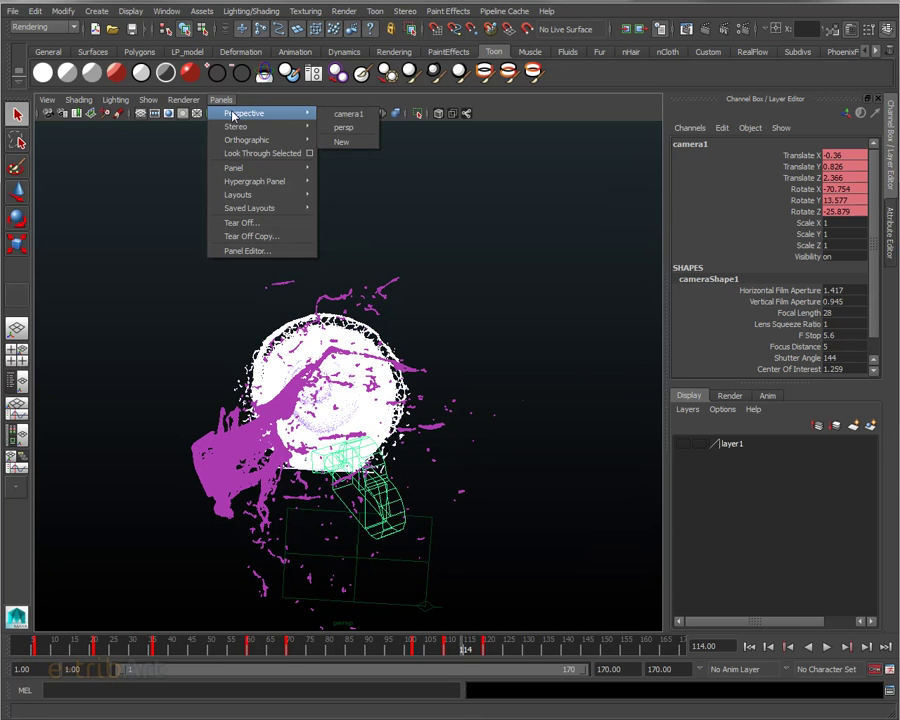
click(338, 116)
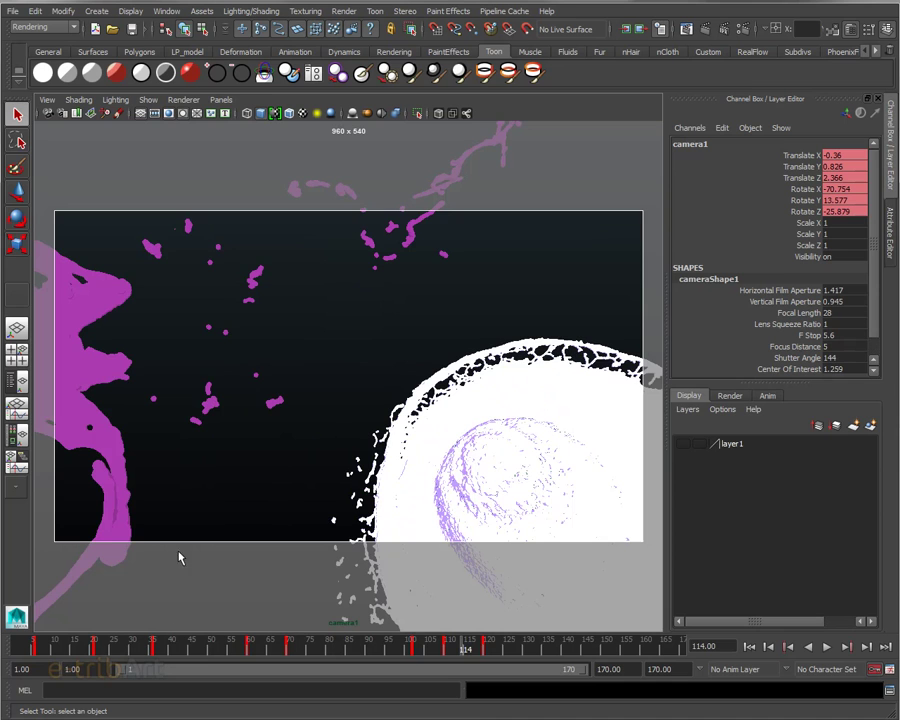
click(198, 652)
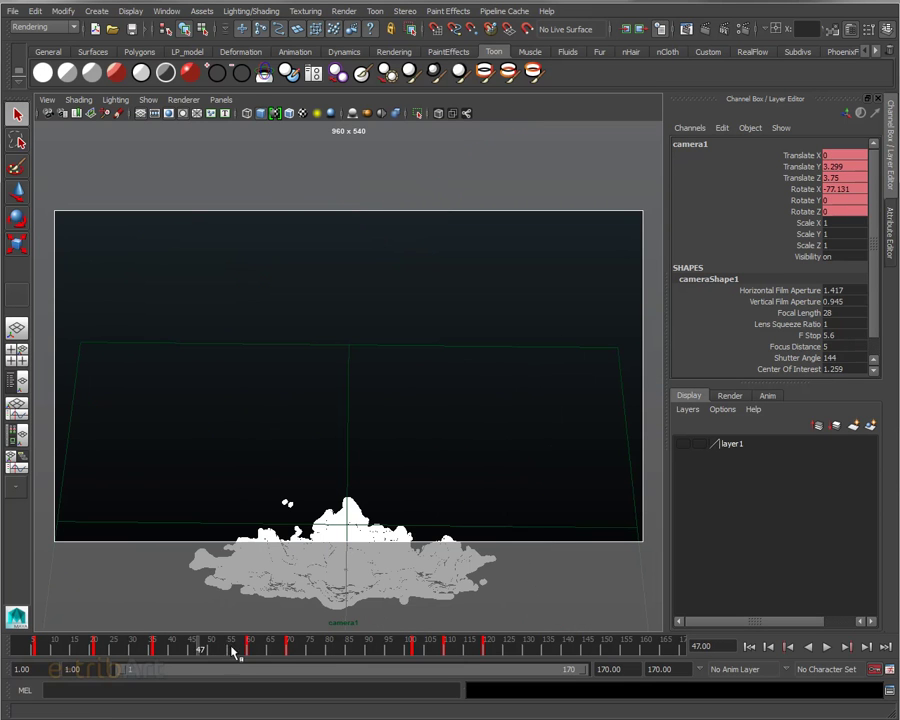
click(371, 653)
click(447, 653)
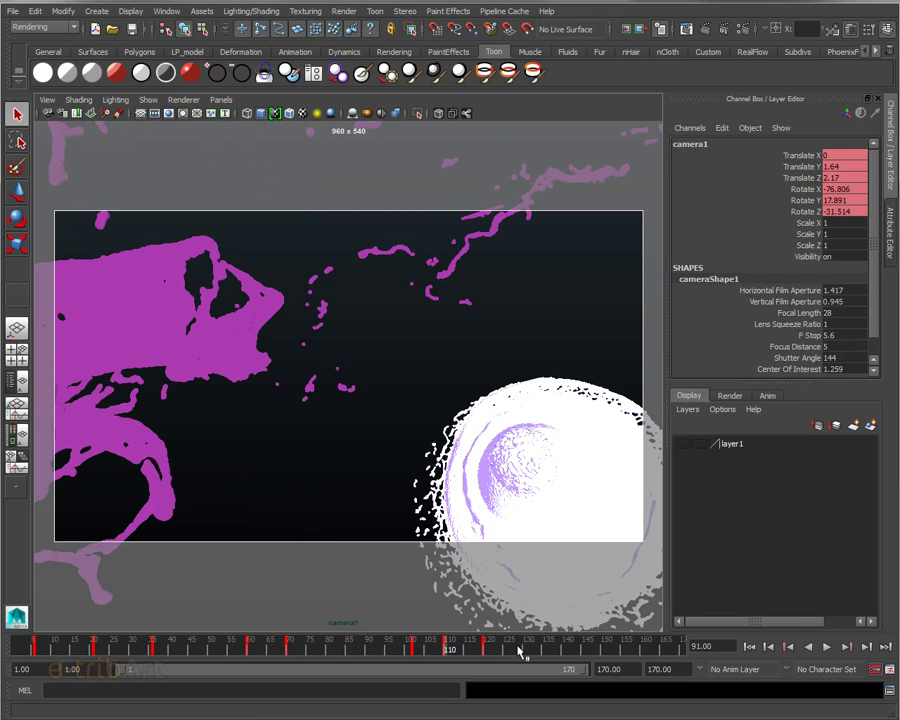
click(519, 651)
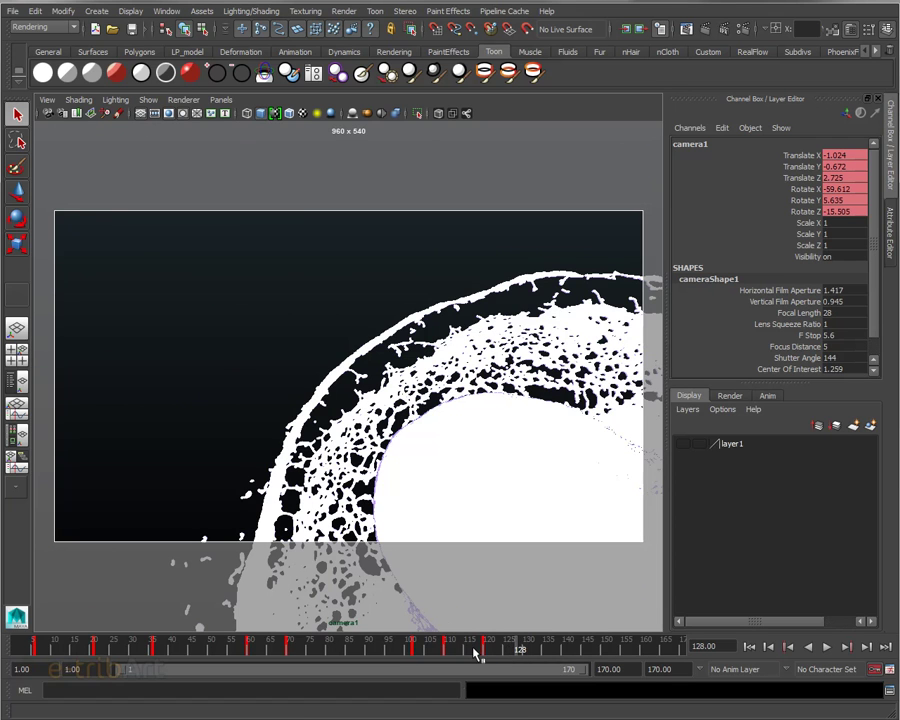
key(alt+comma)
key(alt+comma)
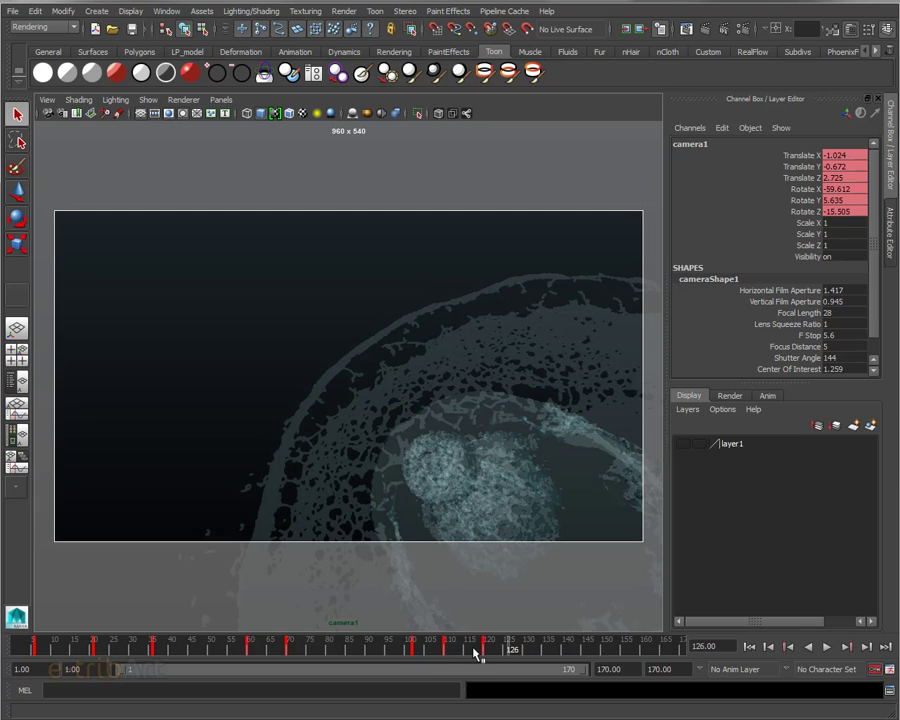
click(445, 648)
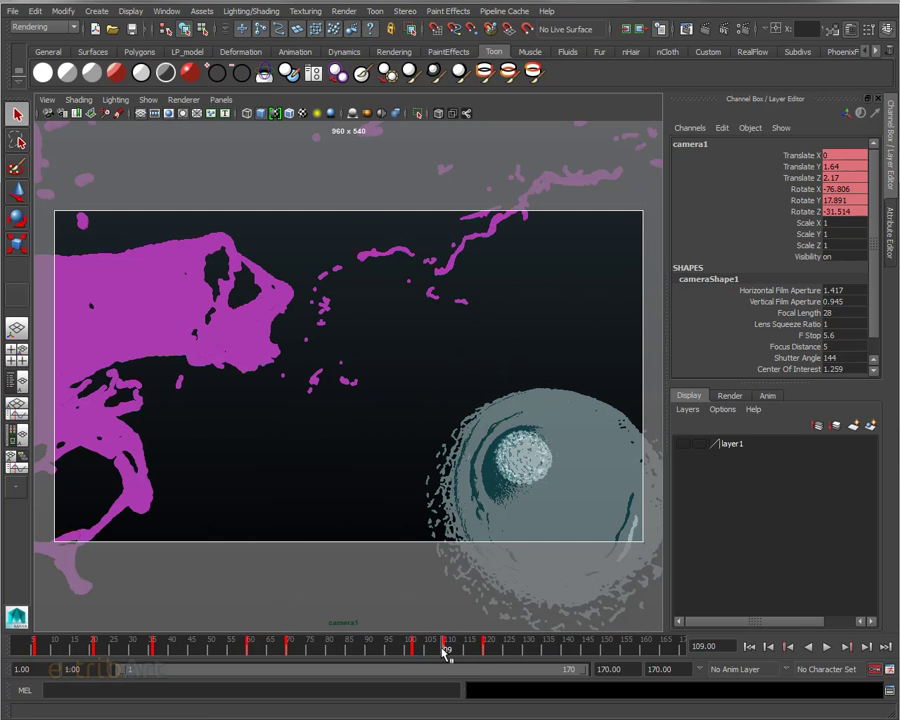
click(383, 648)
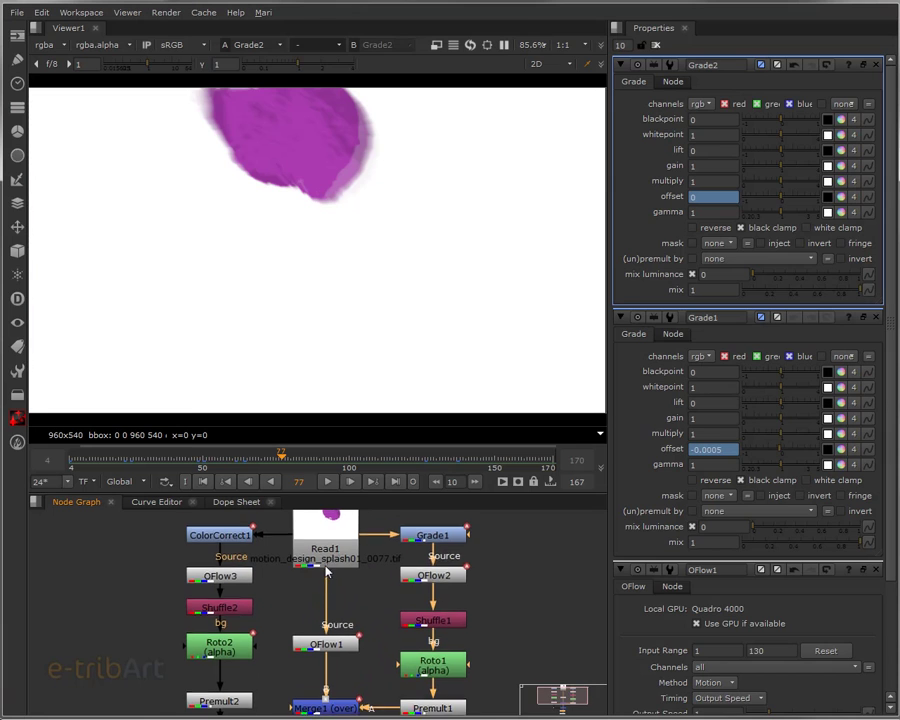
Move the Read1 node up above its OFlow, Roto and Grade branches
scroll(340, 610, up, 2)
click(322, 581)
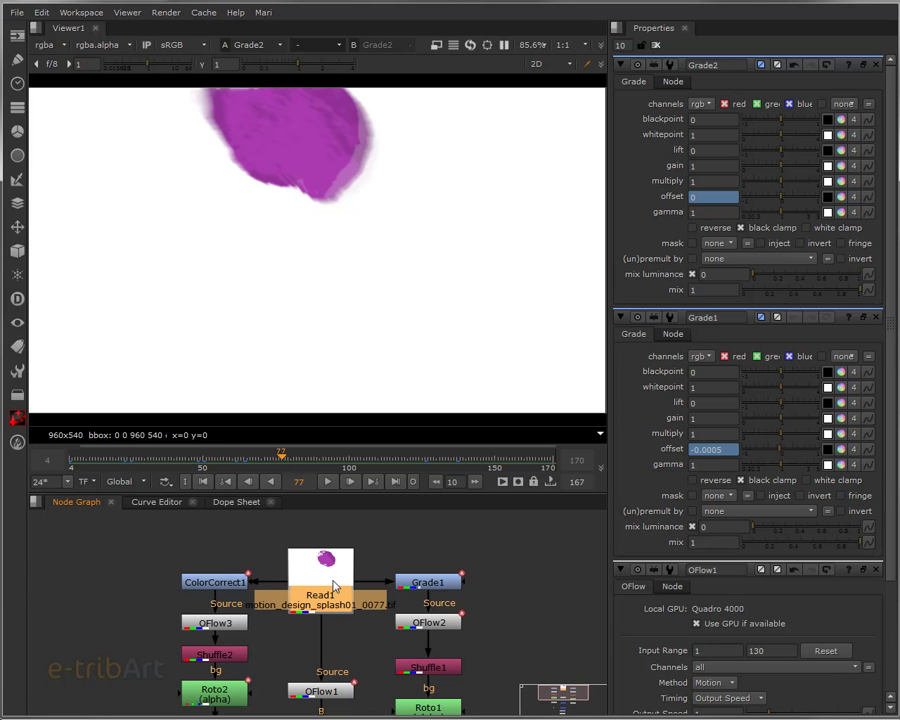
drag(333, 587, 330, 568)
Reframe the node graph and return to an early frame showing the white sphere
scroll(322, 560, down, 1)
scroll(322, 568, down, 2)
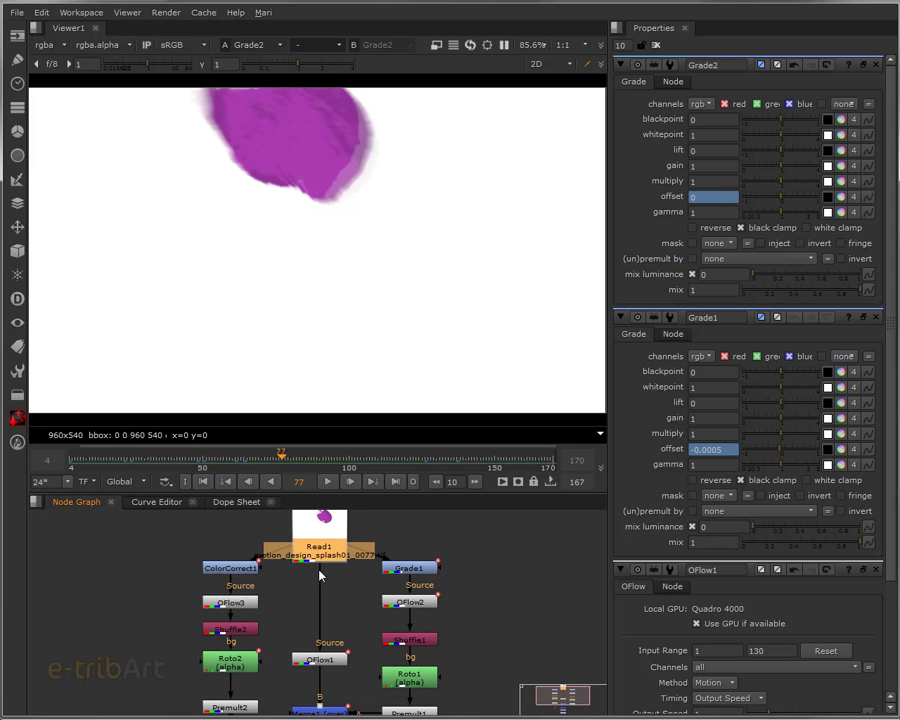
drag(345, 645, 348, 652)
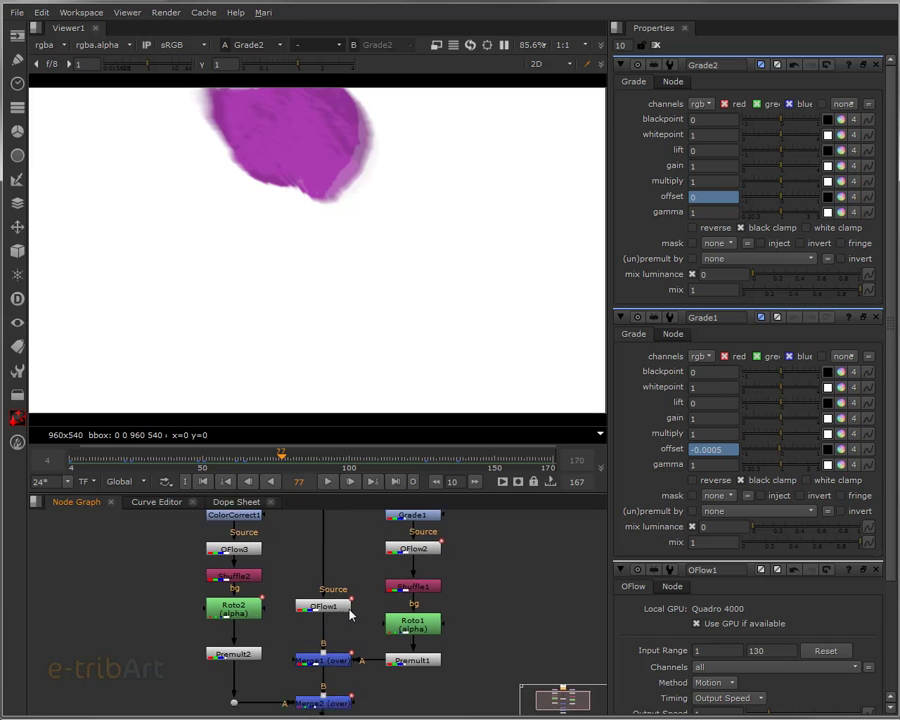
click(87, 466)
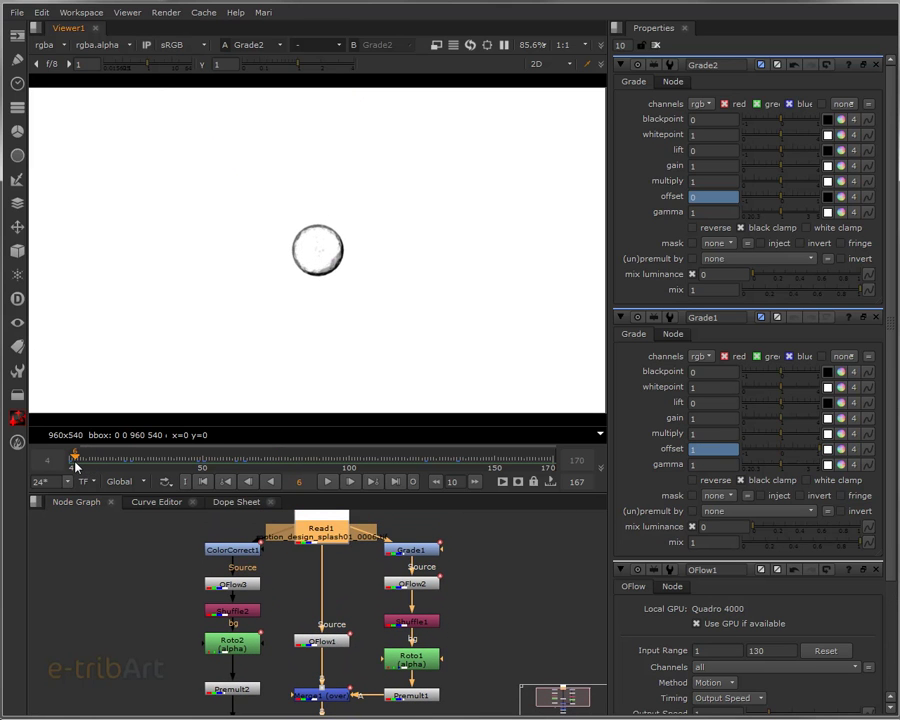
Show Premult1's output at frame 64 in Viewer1 to inspect the roto matte around the splash
mouse_move(87, 466)
mouse_down()
mouse_move(257, 462)
mouse_move(247, 462)
mouse_up()
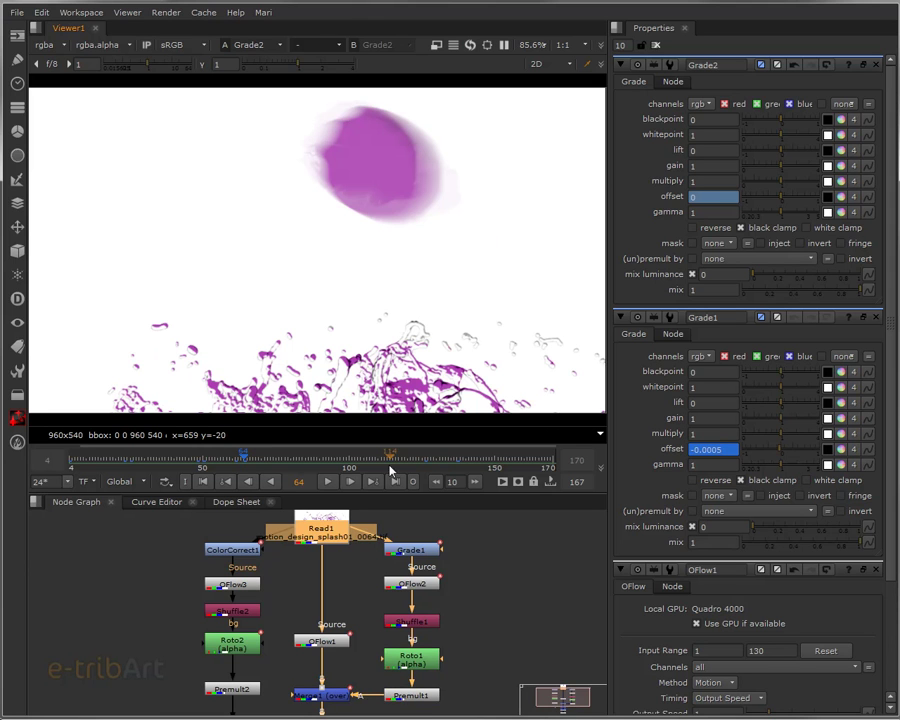
mouse_move(354, 606)
mouse_down()
mouse_move(362, 607)
mouse_move(262, 629)
mouse_up()
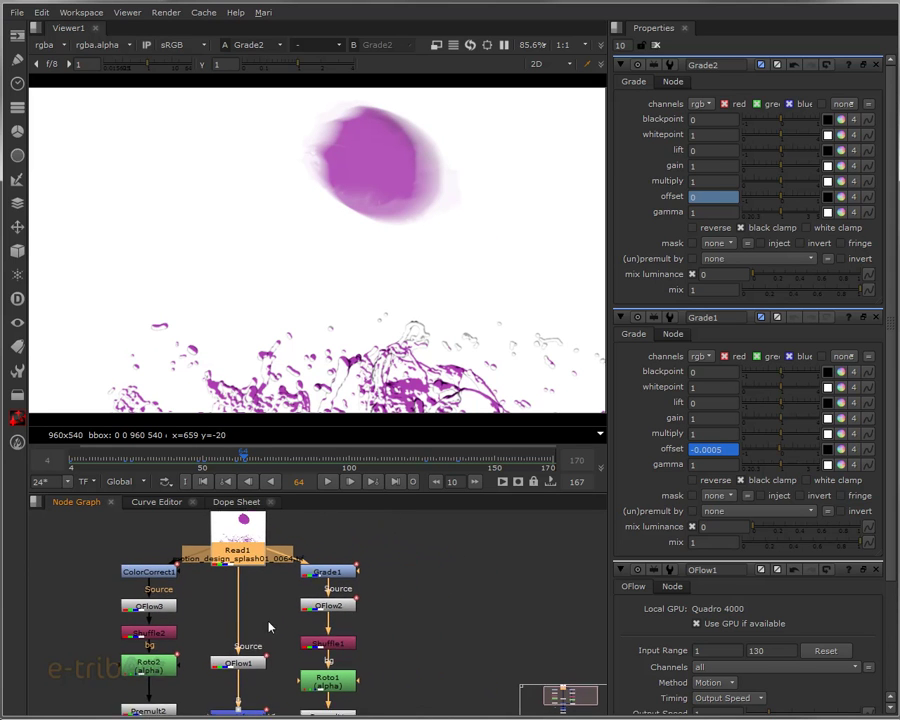
click(317, 578)
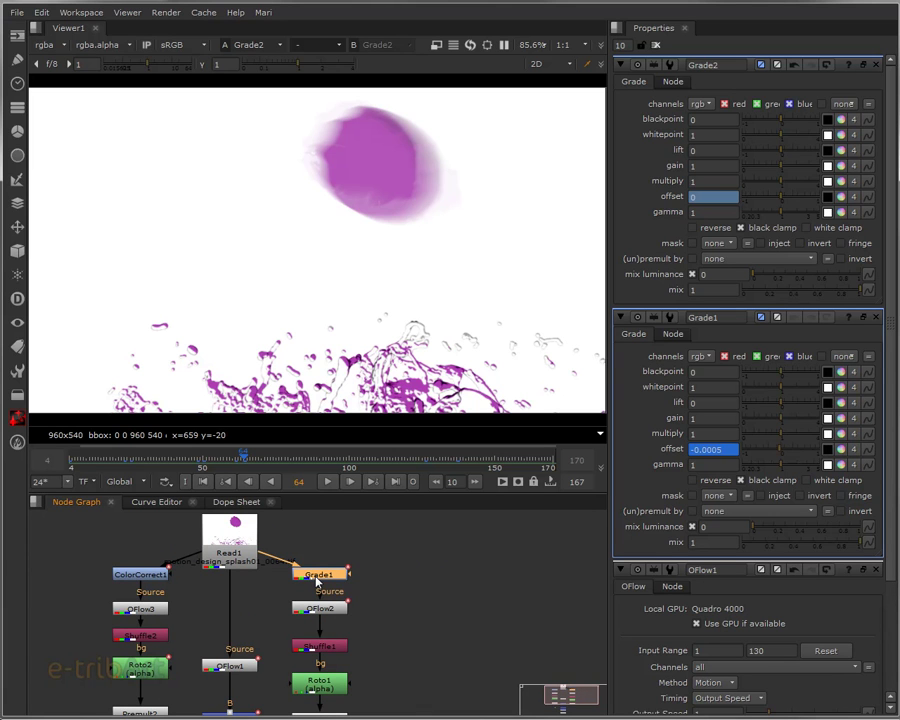
drag(317, 580, 324, 484)
click(333, 628)
key(1)
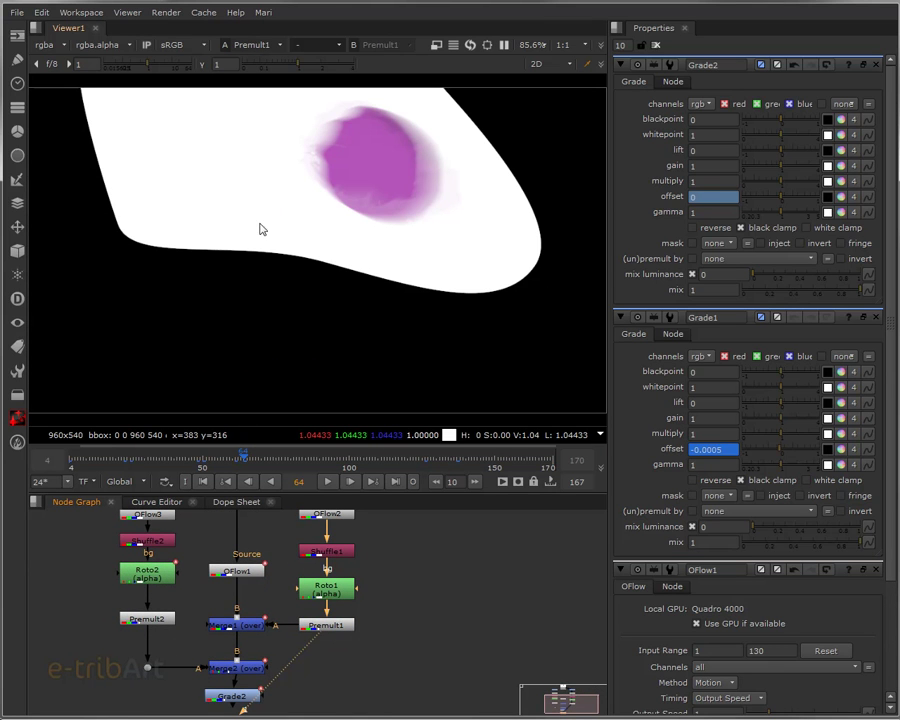
drag(359, 625, 406, 694)
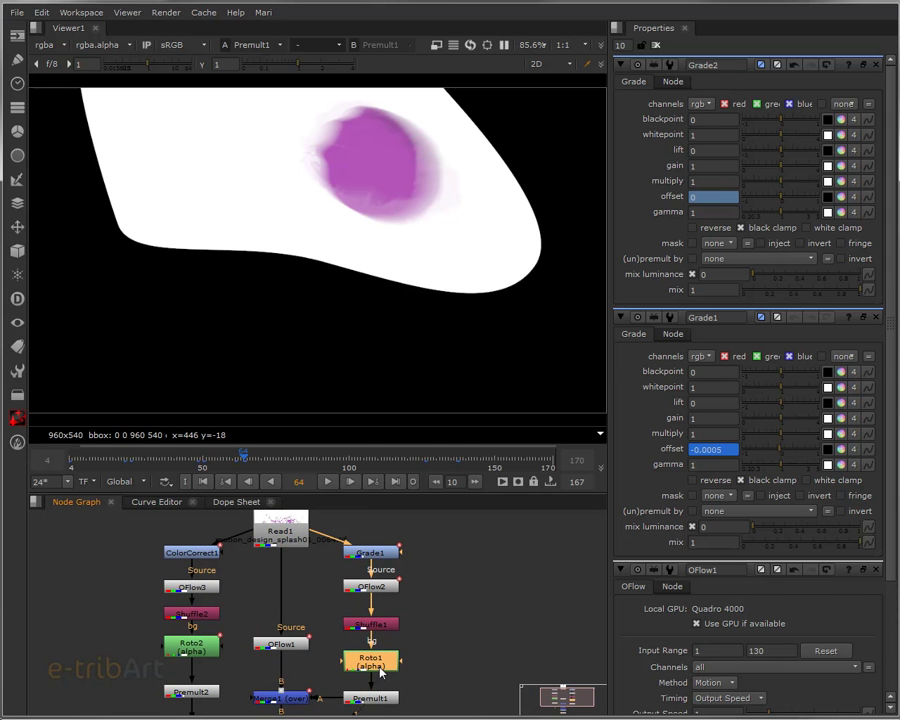
Open Roto1's settings and select its animated Bezier shape
double_click(371, 658)
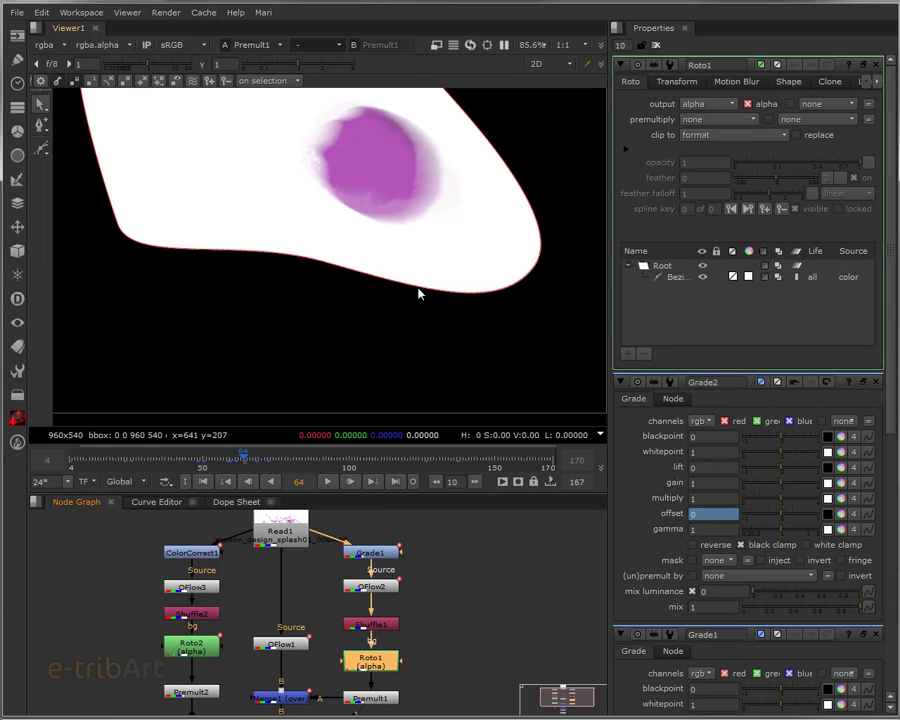
click(680, 277)
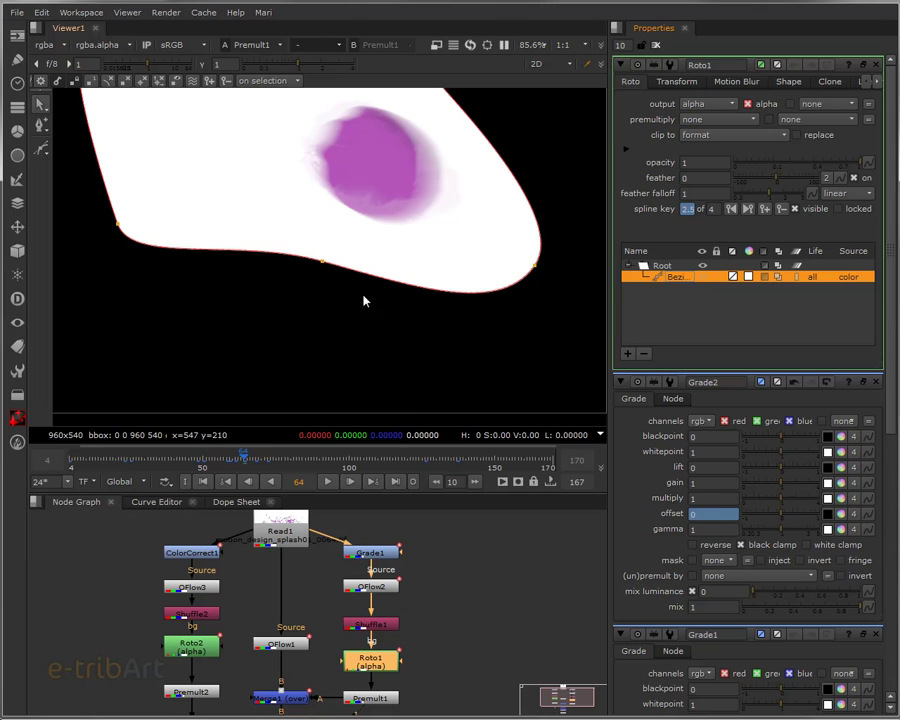
mouse_move(428, 594)
mouse_down()
mouse_move(441, 612)
mouse_move(454, 608)
mouse_up()
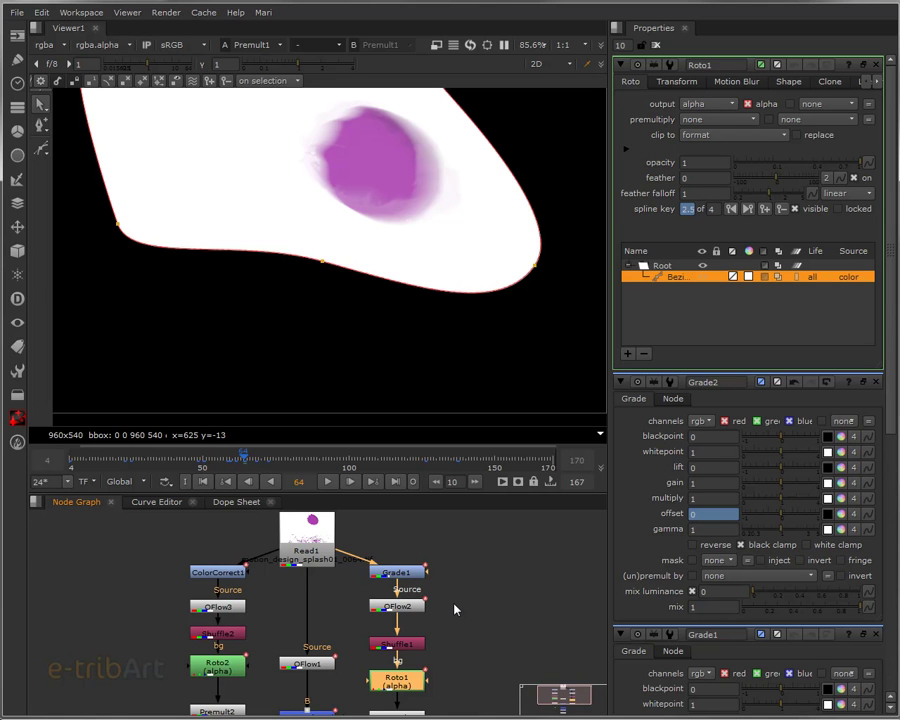
scroll(446, 627, down, 1)
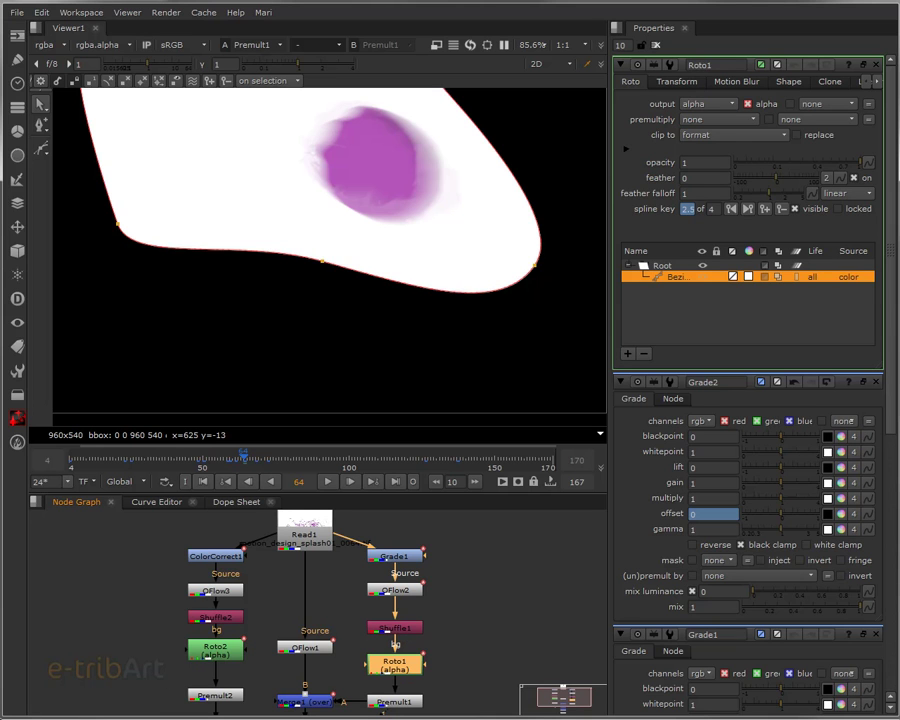
Select Grade1 and scrub back from frame 64 to earlier frames
drag(376, 516, 390, 526)
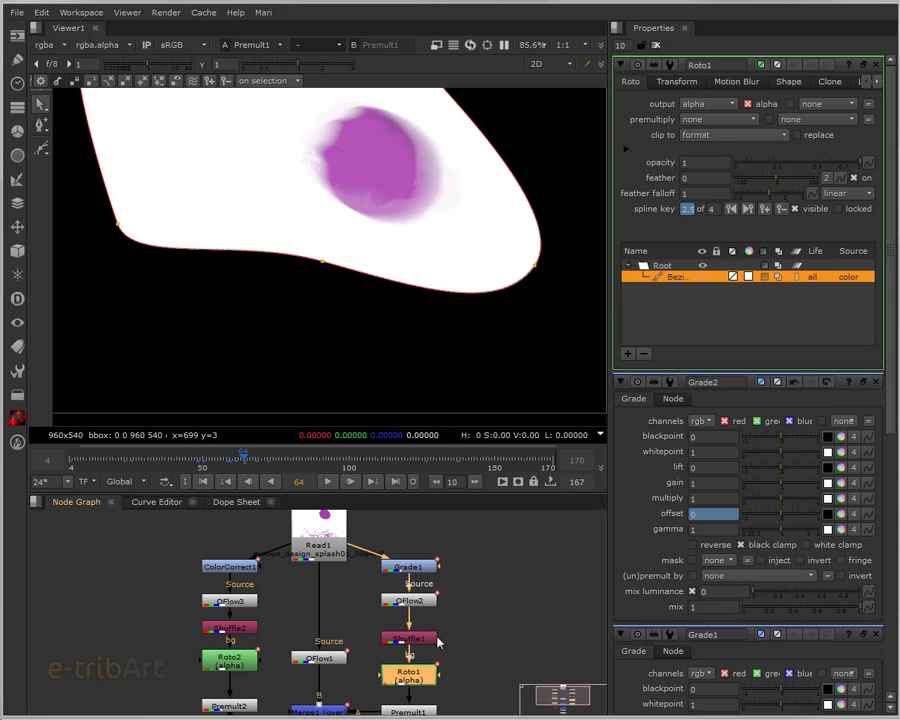
drag(437, 642, 440, 620)
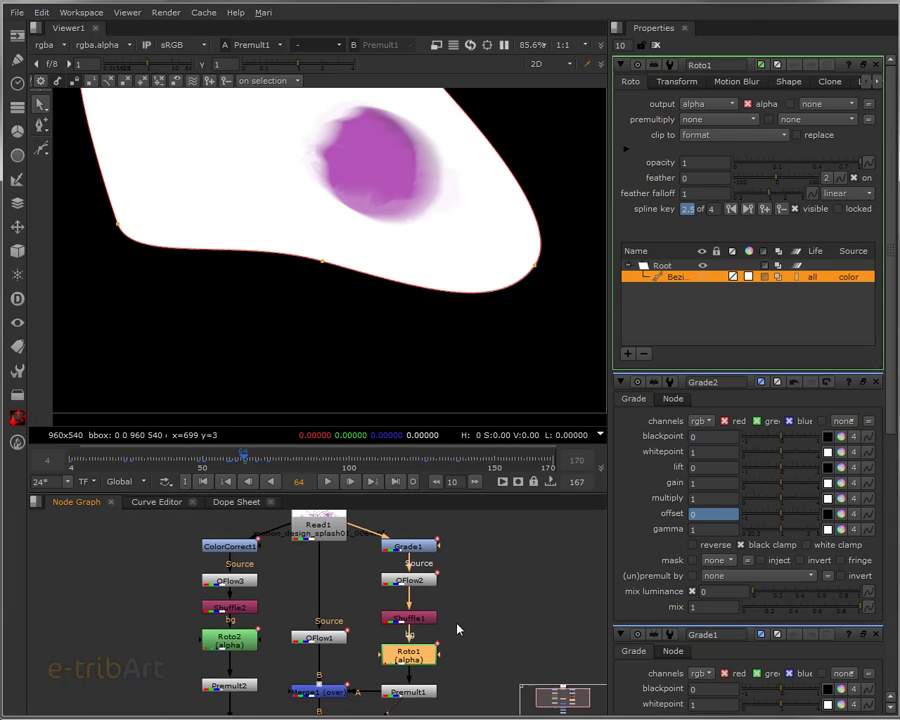
click(408, 548)
mouse_move(243, 457)
mouse_down()
mouse_move(160, 468)
mouse_move(126, 461)
mouse_move(146, 461)
mouse_up()
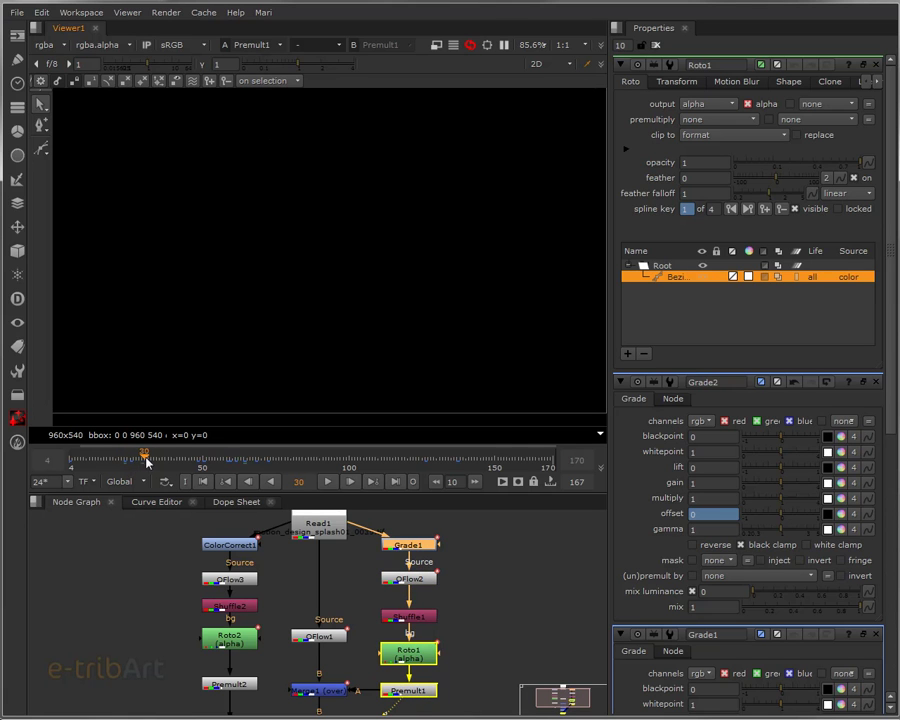
Scrub frames 30 to 67 to check the roto matte, then select Grade2 below Merge2
mouse_move(146, 461)
mouse_down()
mouse_move(241, 461)
mouse_move(231, 461)
mouse_up()
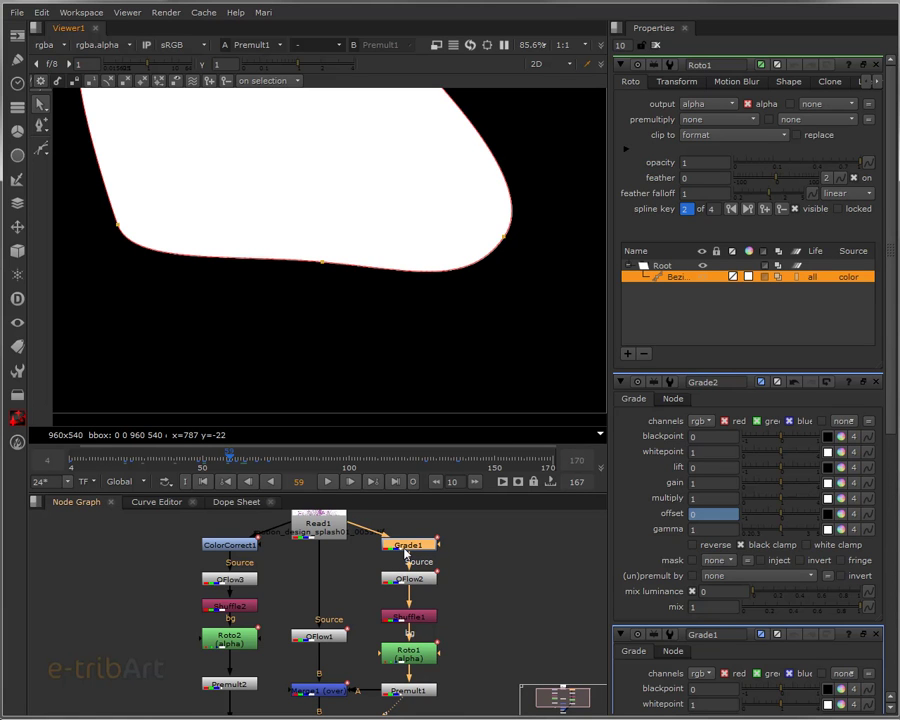
drag(230, 460, 243, 461)
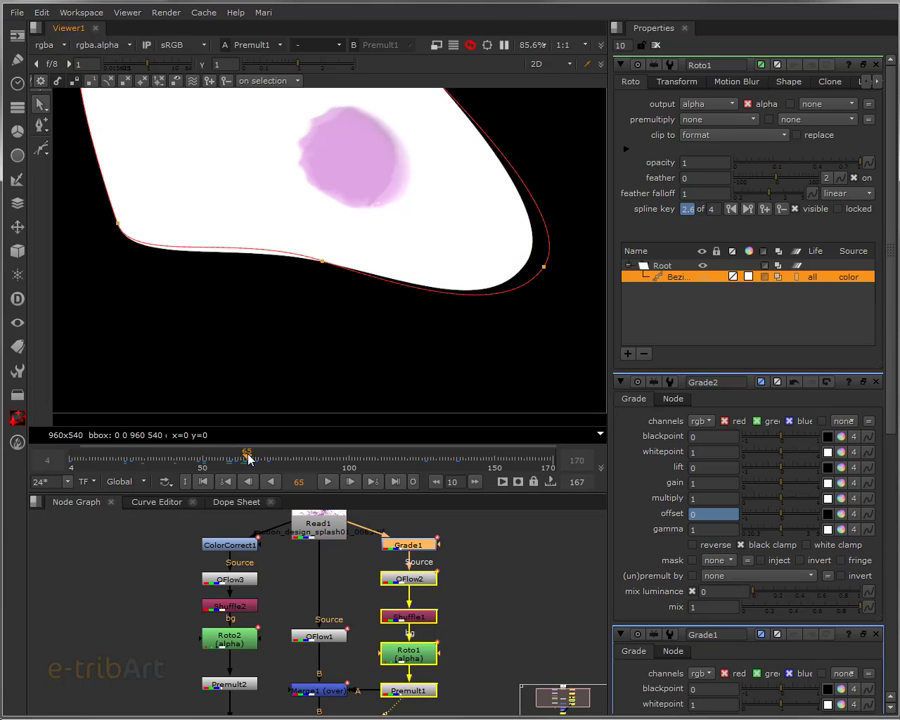
click(248, 458)
drag(248, 458, 265, 459)
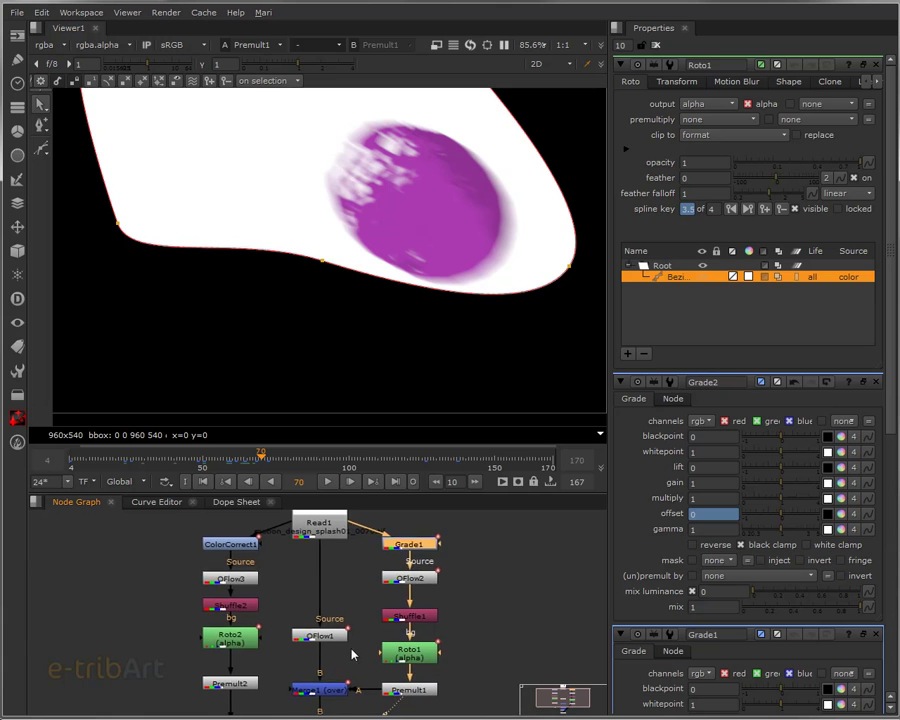
drag(352, 655, 354, 588)
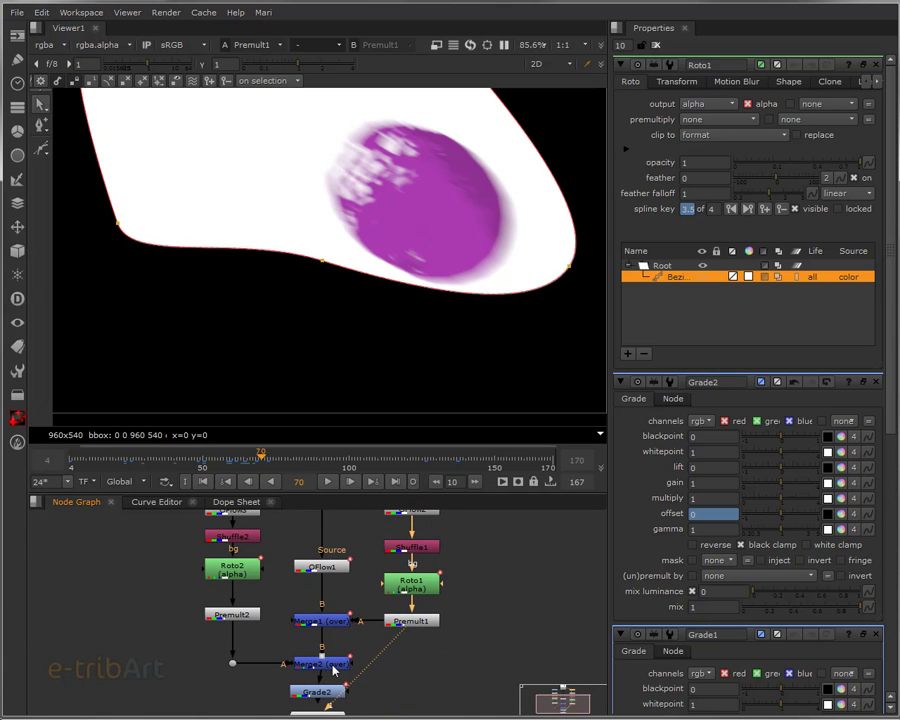
click(318, 692)
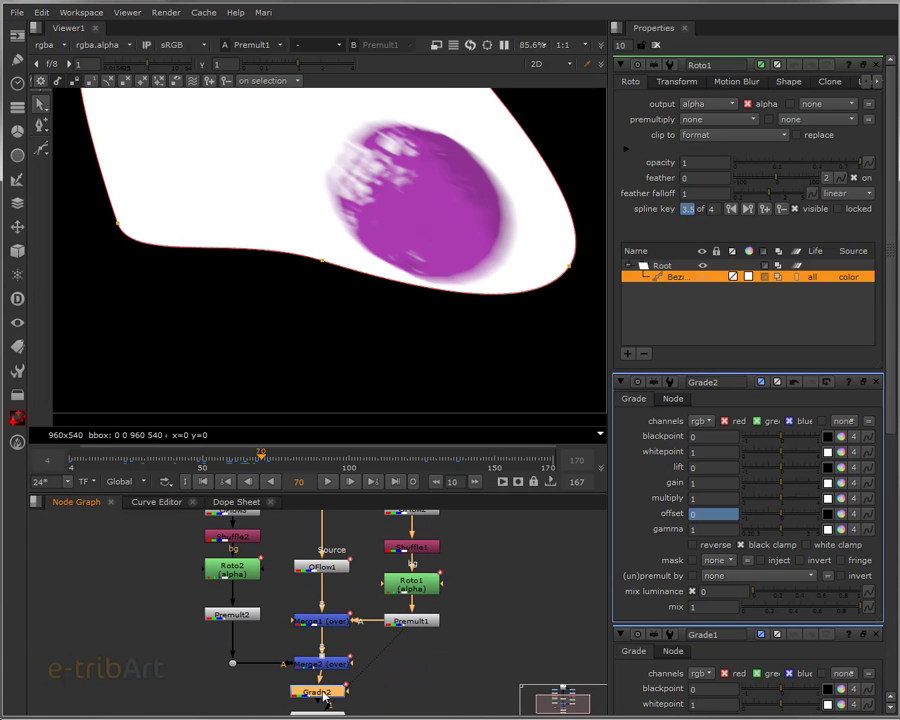
View Grade2's composite and scrub frames 64 to 73 to check the splash over white
key(1)
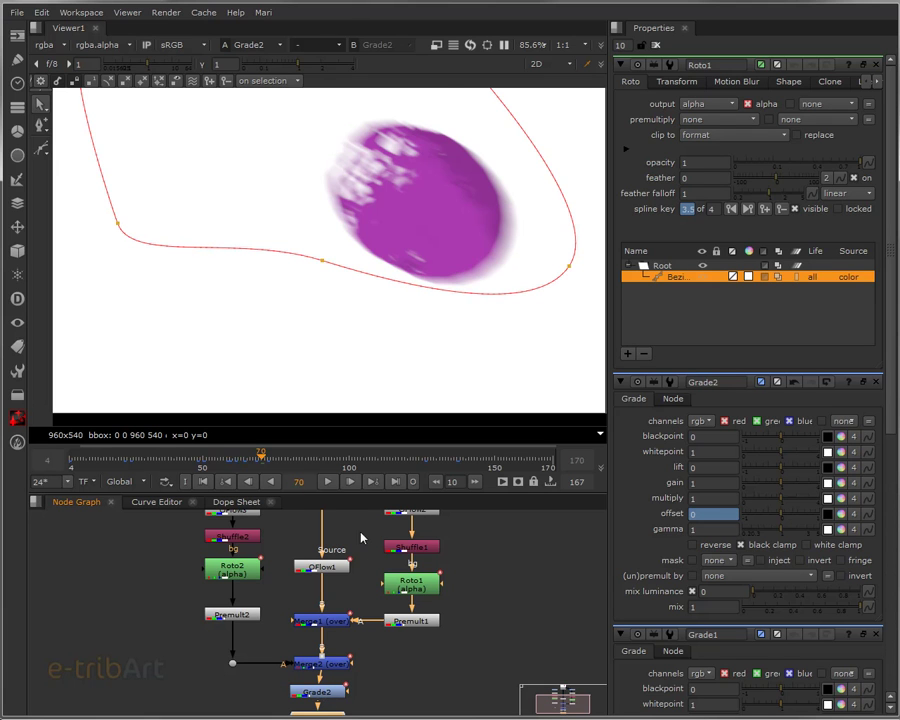
click(247, 458)
drag(247, 458, 243, 458)
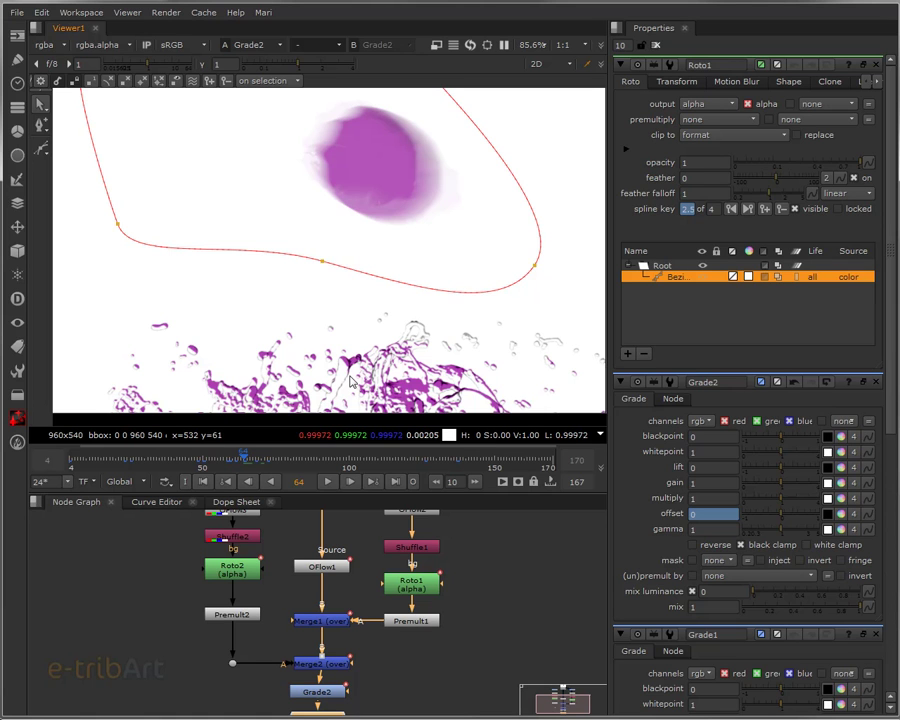
click(251, 458)
drag(251, 458, 299, 462)
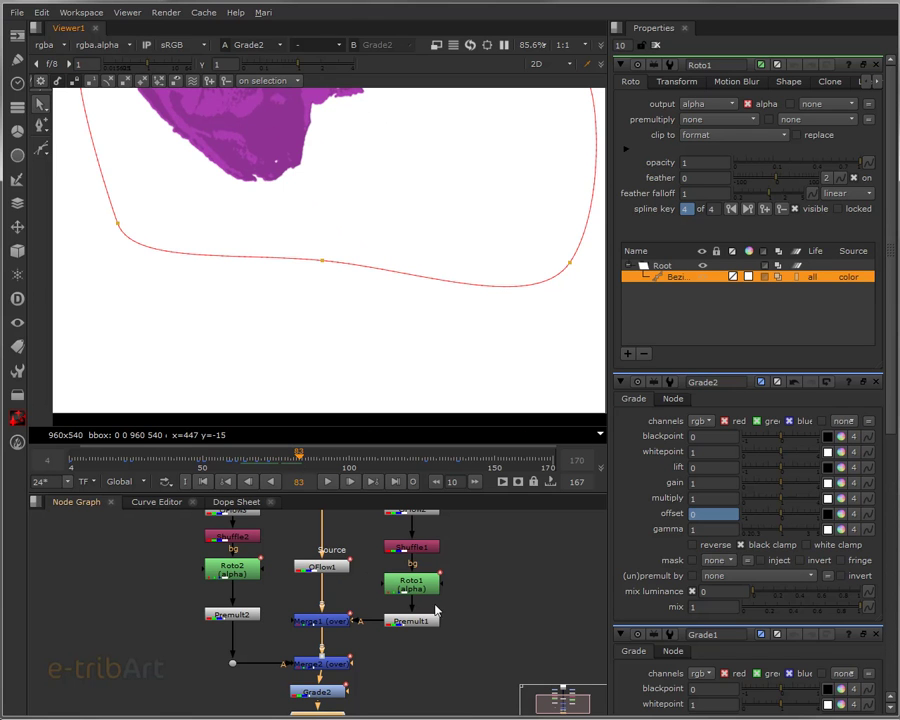
drag(412, 504, 416, 558)
Open OFlow2's settings and scrub frames 87 to 108, then back to 71, inspecting the blur
double_click(415, 562)
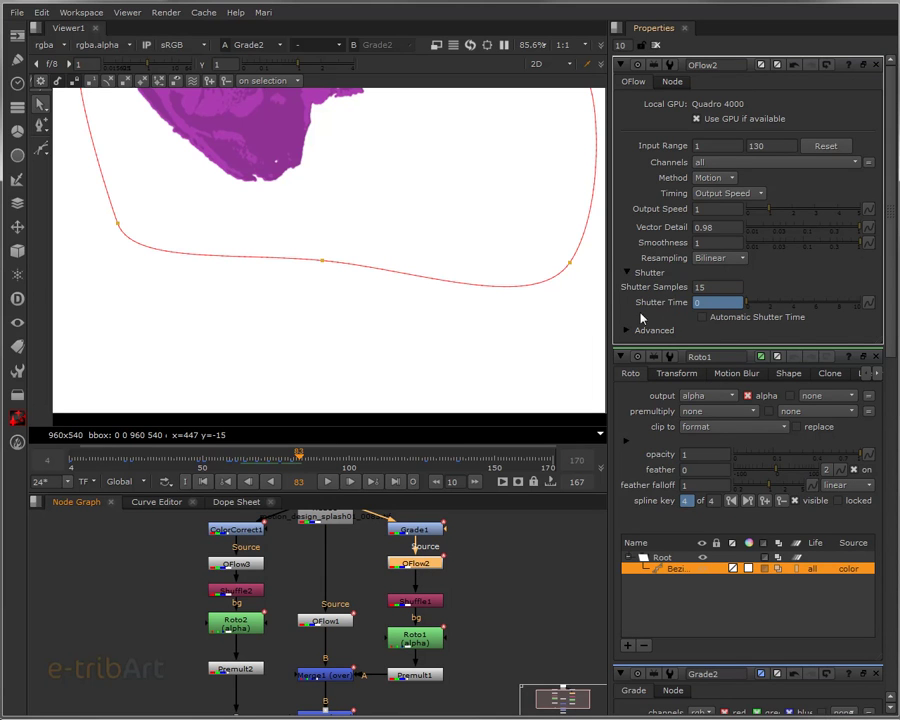
drag(299, 456, 358, 462)
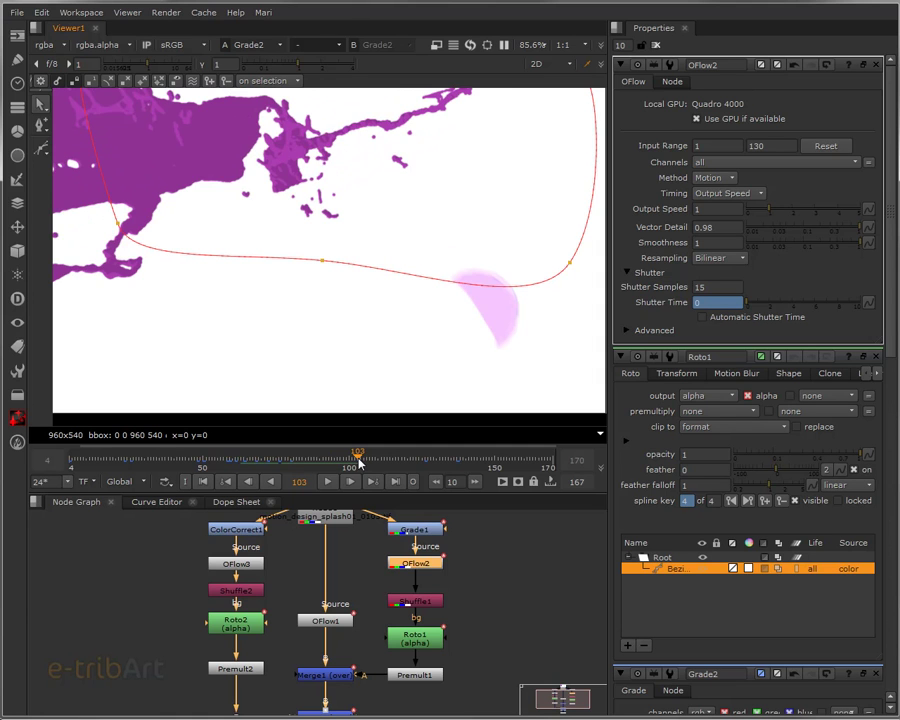
drag(358, 462, 367, 461)
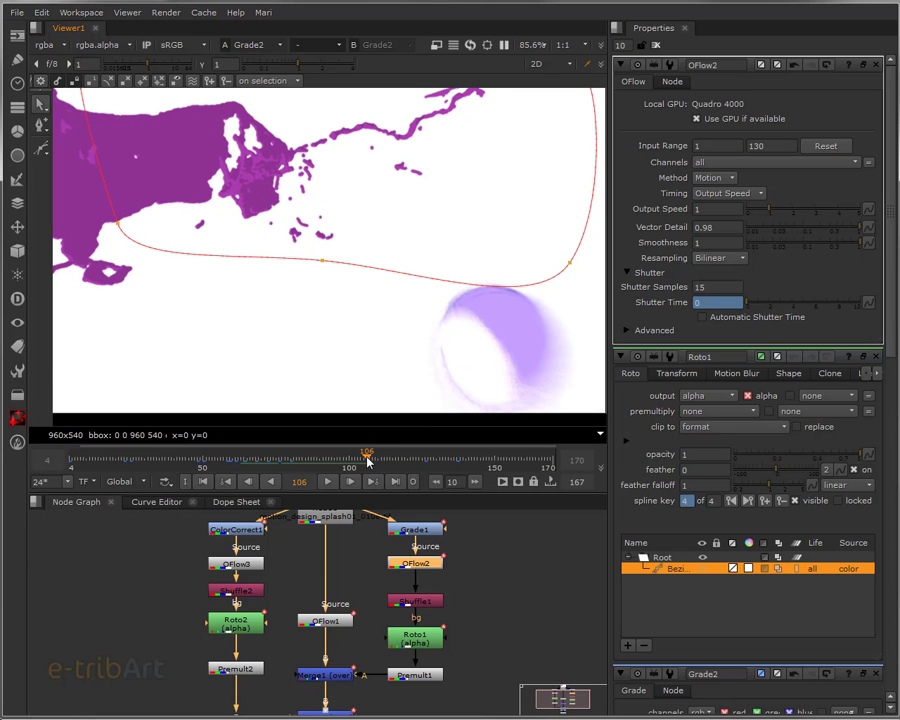
drag(367, 459, 397, 458)
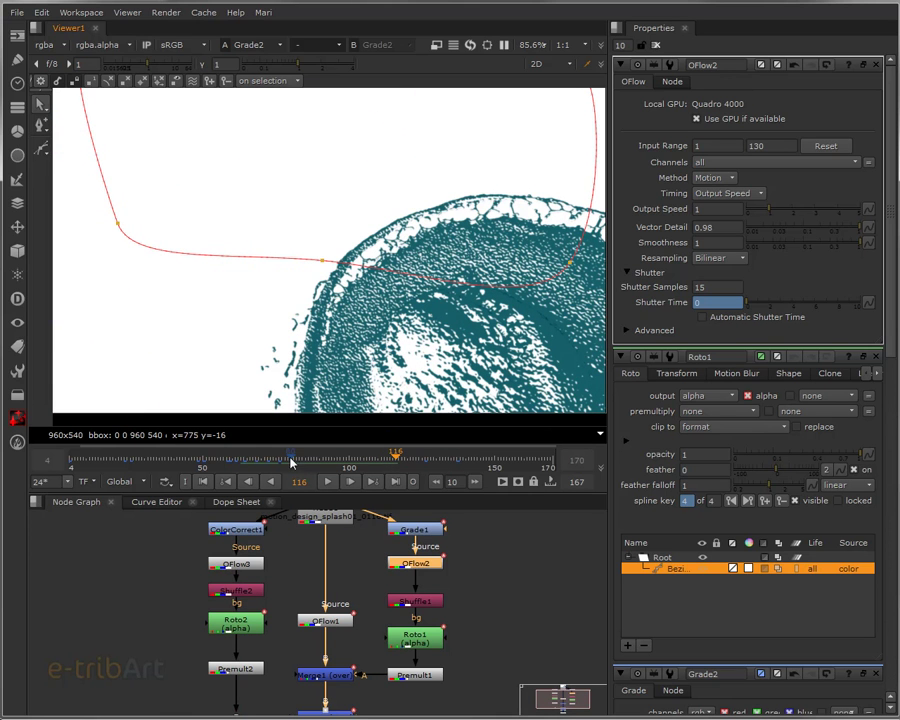
click(293, 458)
drag(293, 458, 265, 458)
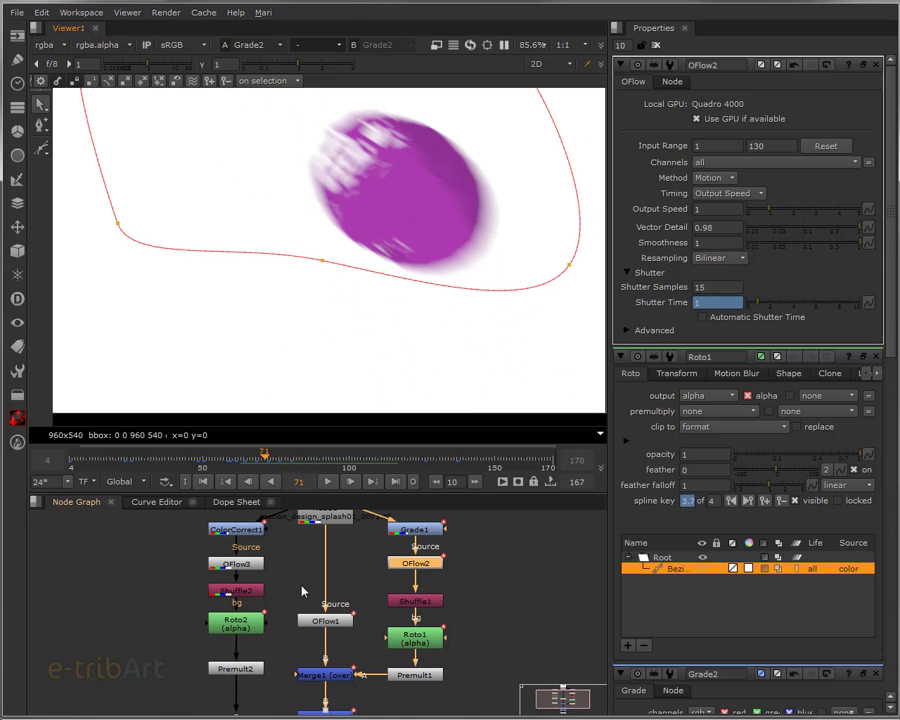
drag(303, 589, 336, 570)
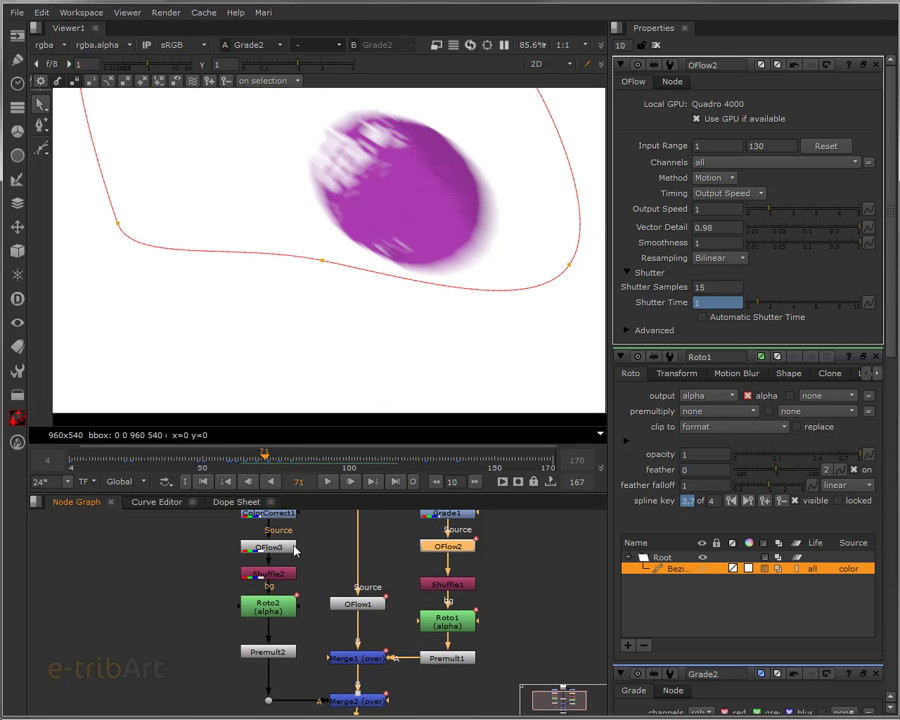
Reframe Read1 and Merge2 in the graph and scrub frames 73 to 112 to compare blurred and sharp
drag(280, 533, 277, 566)
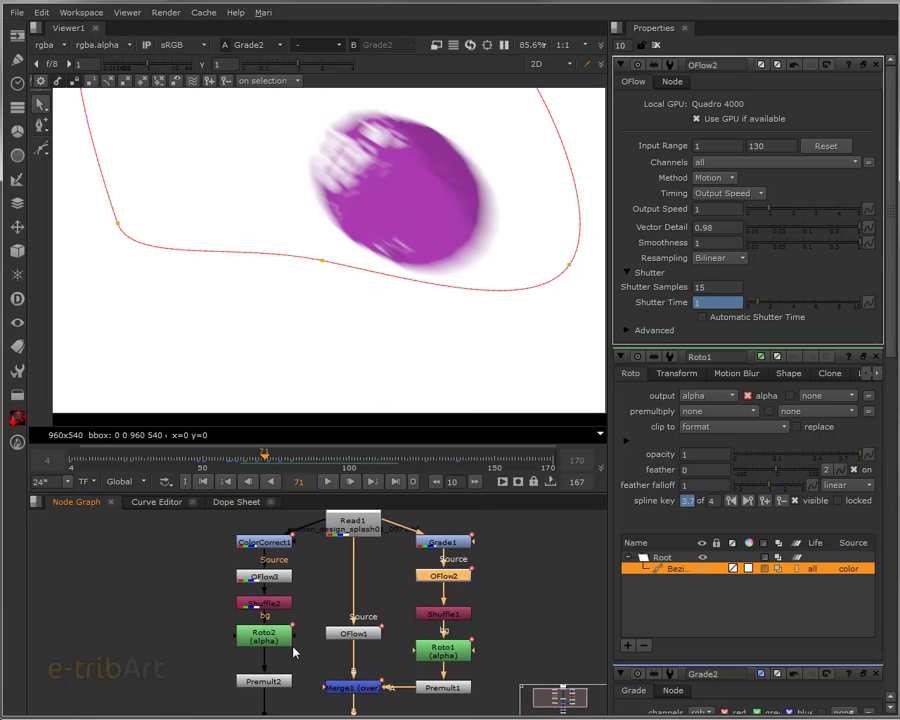
drag(295, 648, 281, 602)
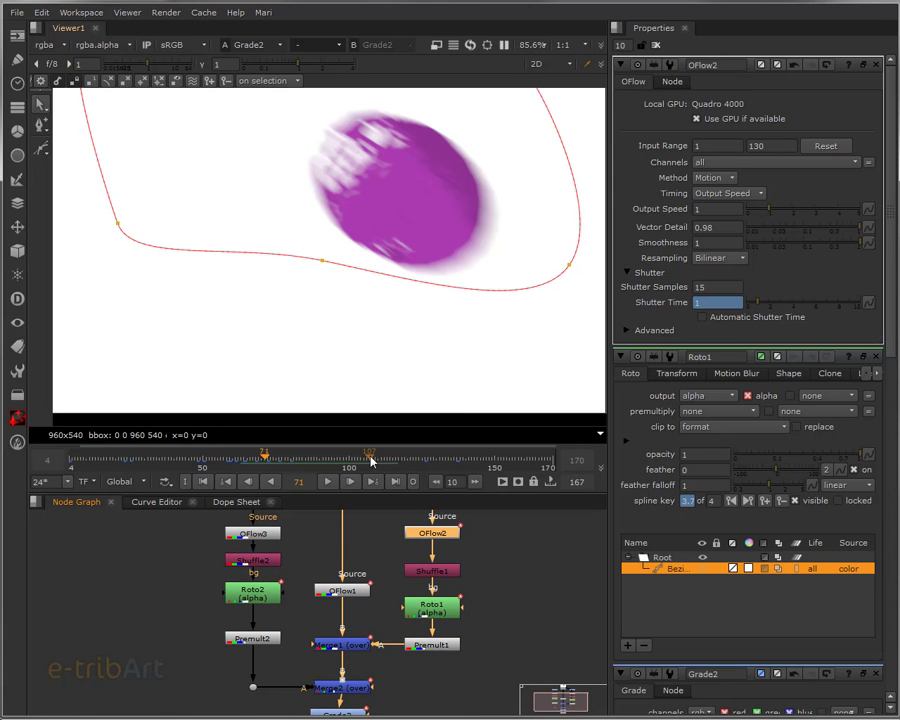
click(352, 457)
mouse_move(352, 457)
mouse_down()
mouse_move(271, 459)
mouse_move(388, 465)
mouse_up()
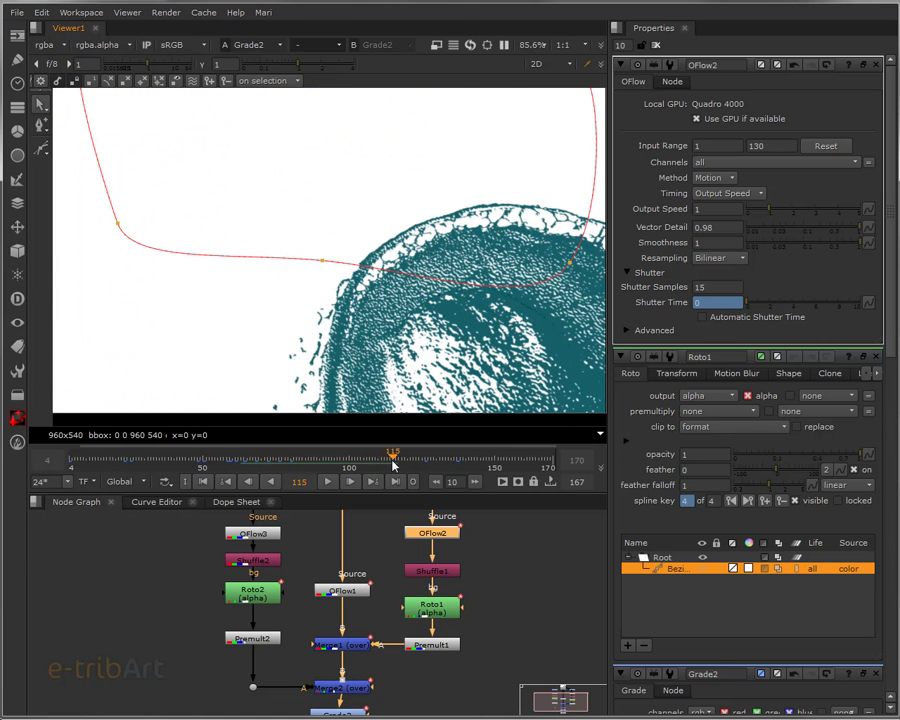
drag(388, 465, 386, 461)
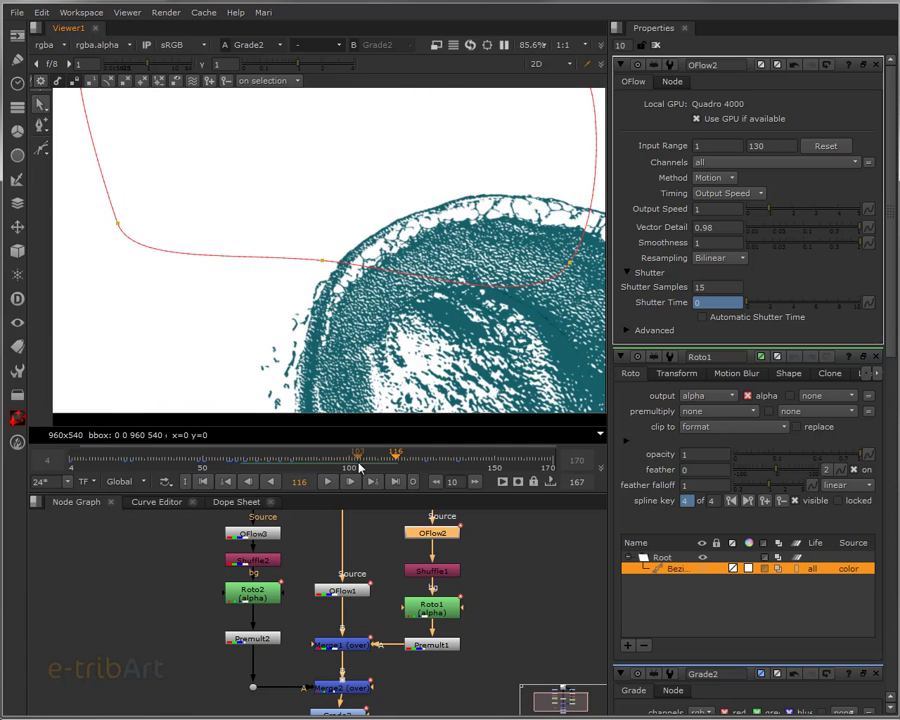
click(293, 459)
mouse_move(293, 459)
mouse_down()
mouse_move(354, 456)
mouse_move(310, 424)
mouse_up()
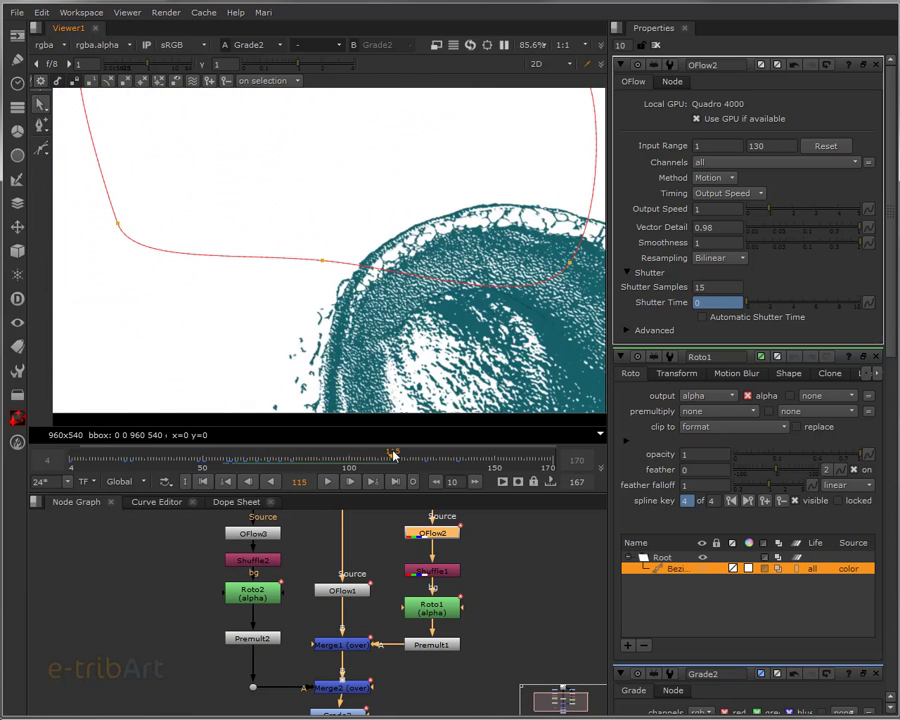
Zoom out and recenter the whole node tree, then select Read1
scroll(357, 573, down, 1)
scroll(341, 595, down, 1)
scroll(338, 598, down, 1)
drag(338, 598, 341, 614)
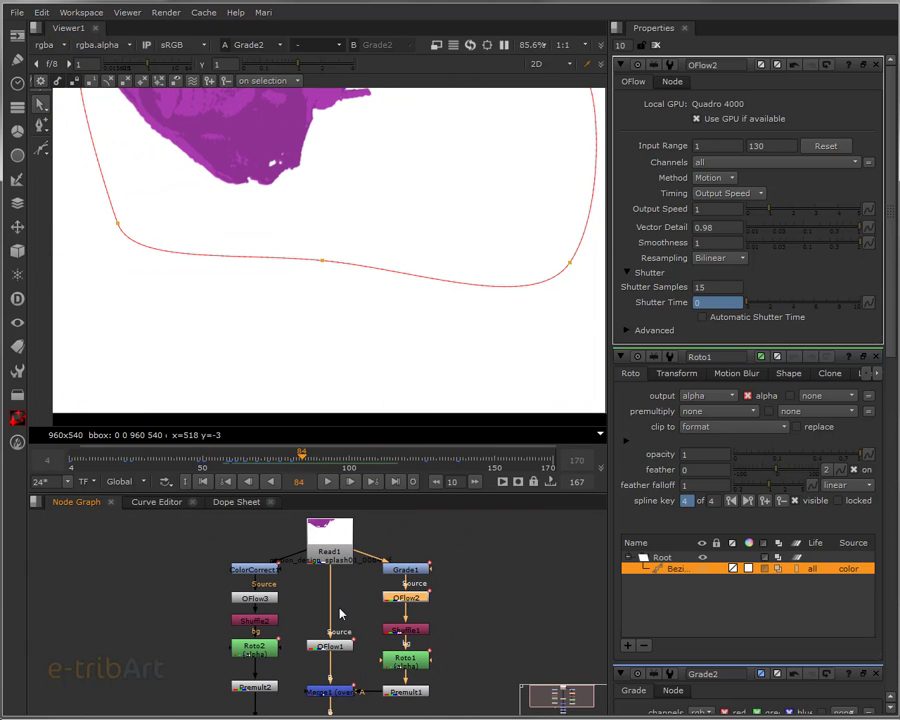
scroll(340, 613, down, 1)
scroll(338, 612, down, 1)
scroll(335, 610, down, 1)
scroll(332, 607, down, 1)
drag(332, 607, 333, 612)
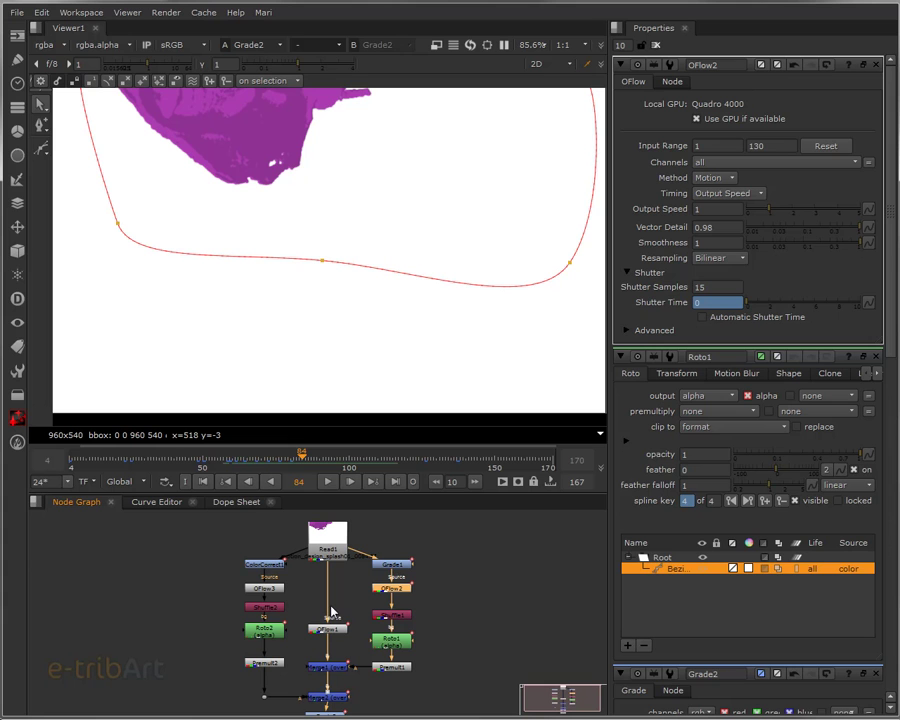
click(335, 548)
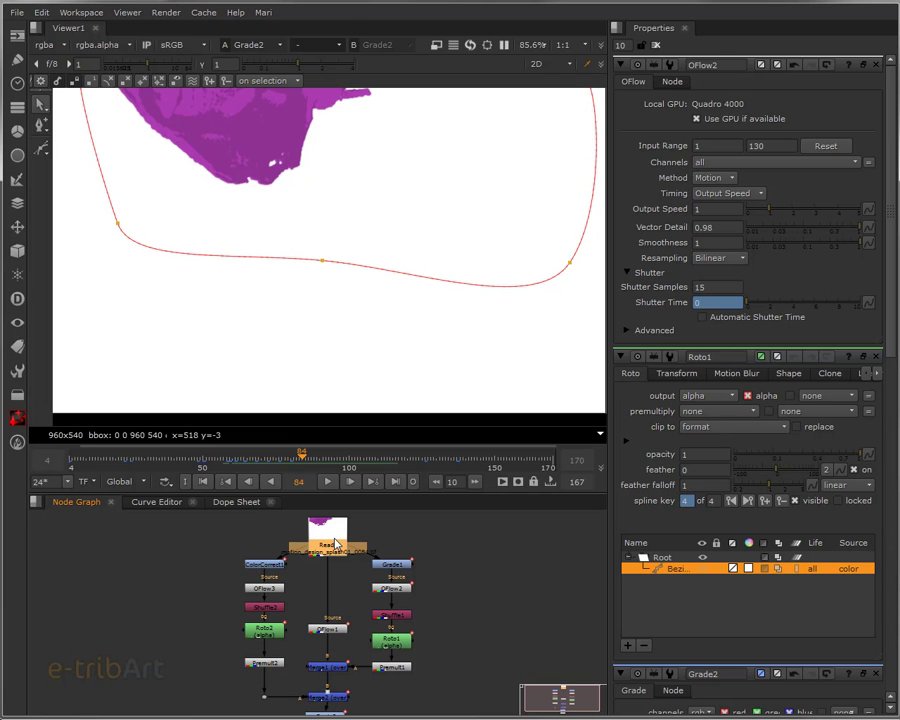
Try OFlow2 shutter times of 1 and 0, then settle on 0.5
text(1)
key(Return)
mouse_move(296, 460)
mouse_down()
mouse_move(272, 467)
mouse_move(340, 474)
mouse_move(280, 481)
mouse_up()
text(0)
key(Return)
text(0.5)
key(Return)
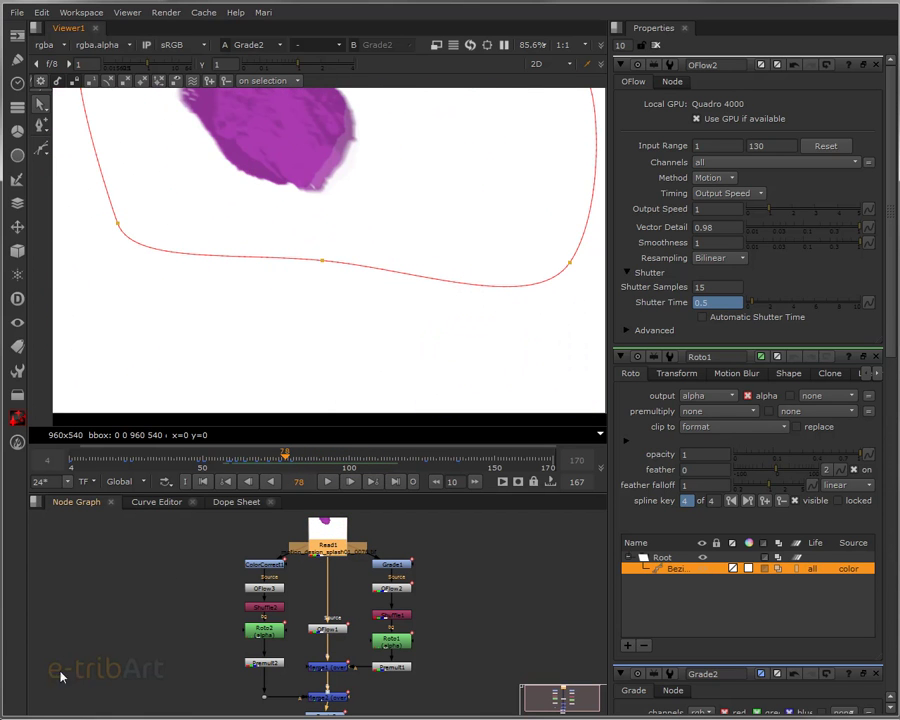